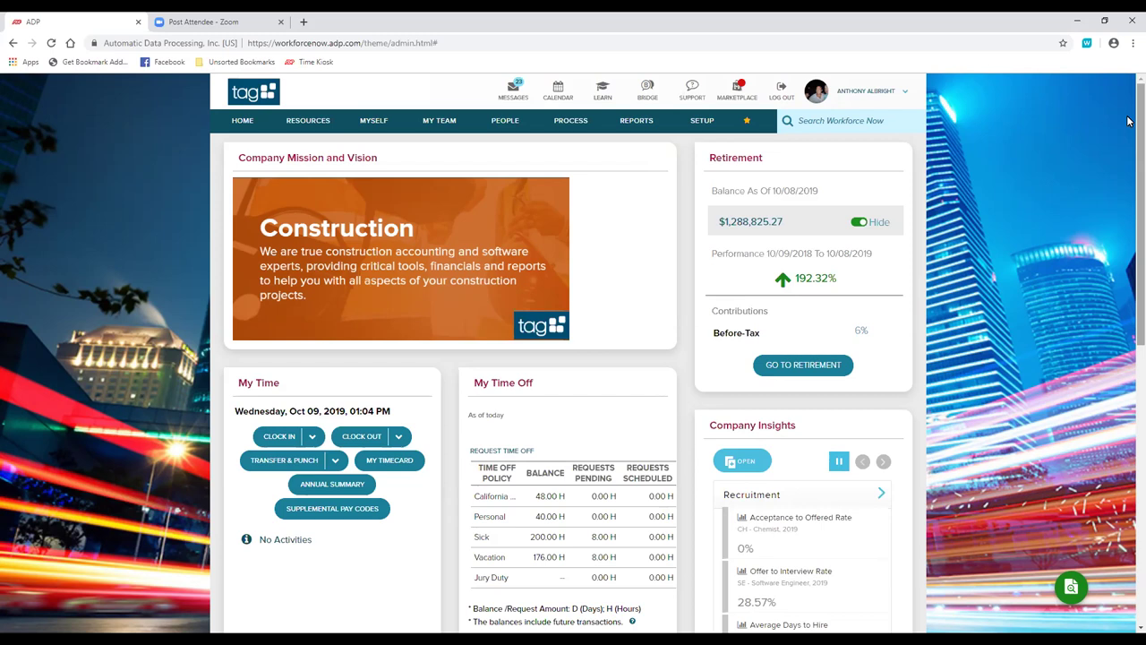
Open the week 42 Payroll Cycle page and review Employee Updates and Payroll Inputs totals.
{"action": "left_click", "coordinate": [573, 129]}
{"action": "mouse_move", "coordinate": [516, 269]}
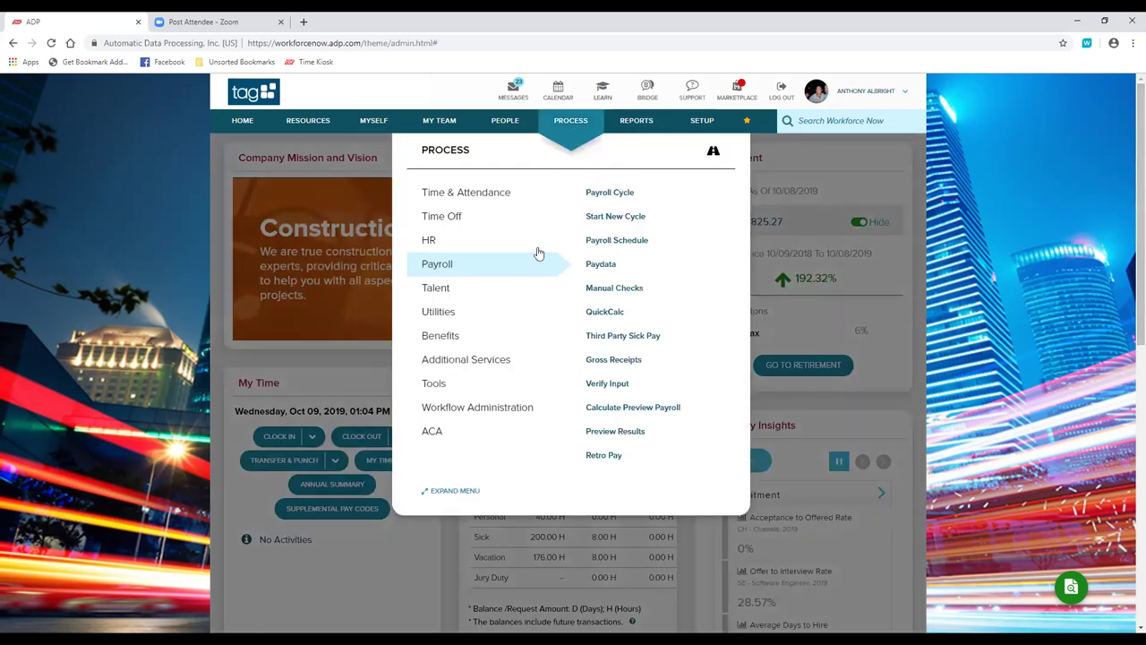
{"action": "left_click", "coordinate": [611, 195]}
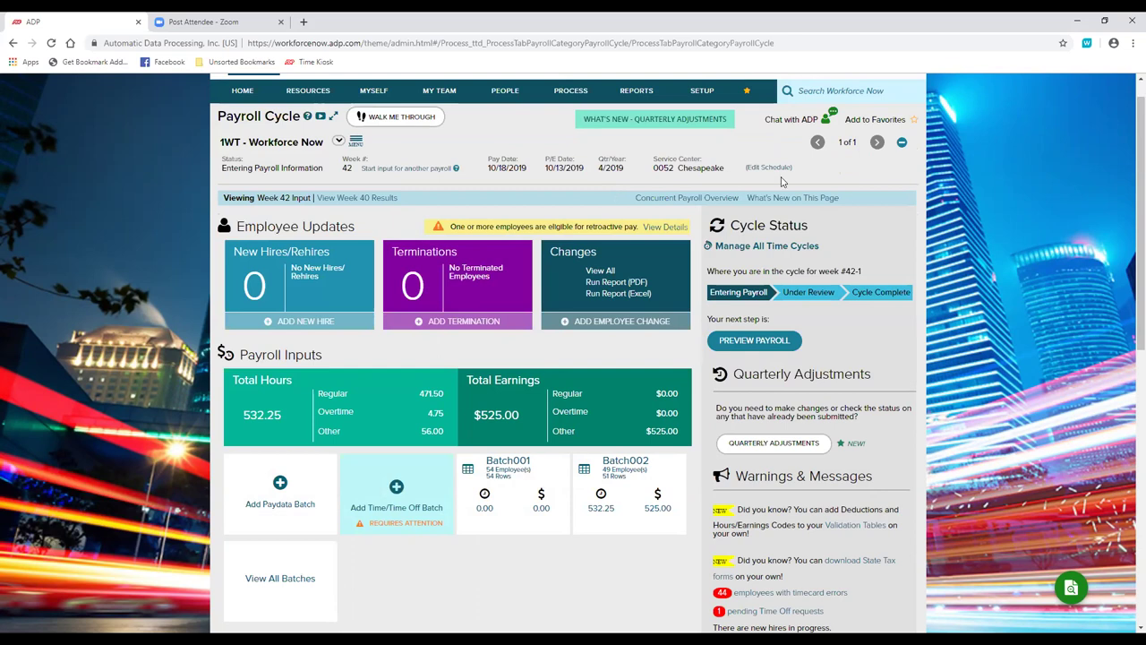
{"action": "scroll", "coordinate": [1130, 219], "scroll_direction": "down", "scroll_amount": 3}
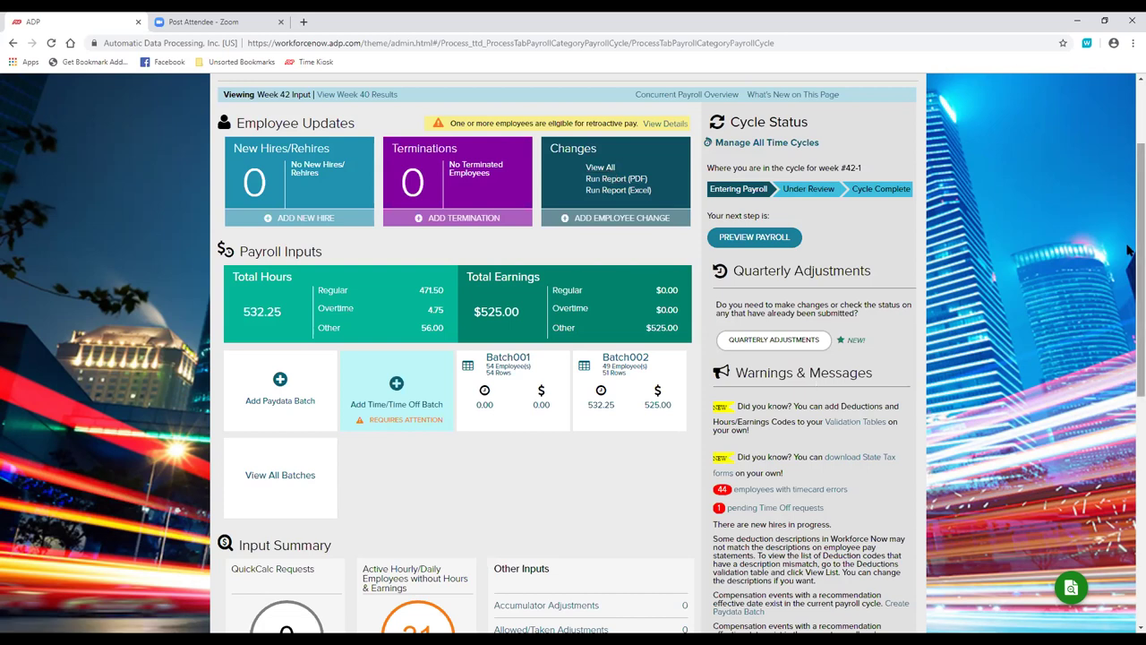
{"action": "scroll", "coordinate": [1130, 286], "scroll_direction": "down", "scroll_amount": 1}
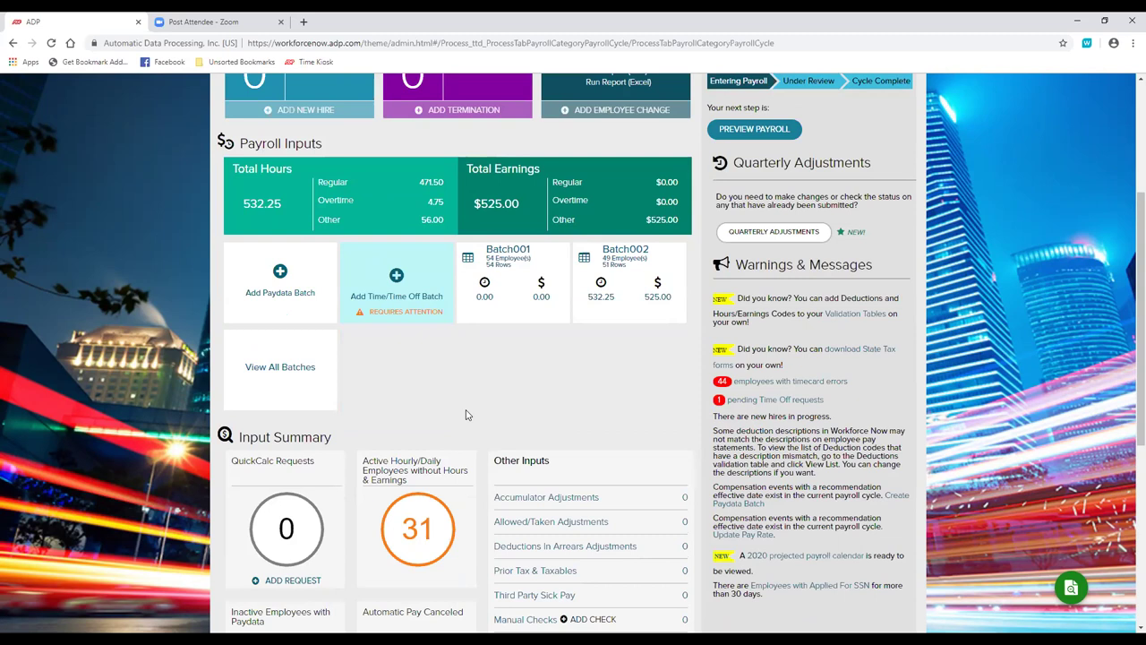
Open Batch002's paydata, select an employee's Reg Hours cell, then return to the Paydata overview.
{"action": "left_click", "coordinate": [616, 263]}
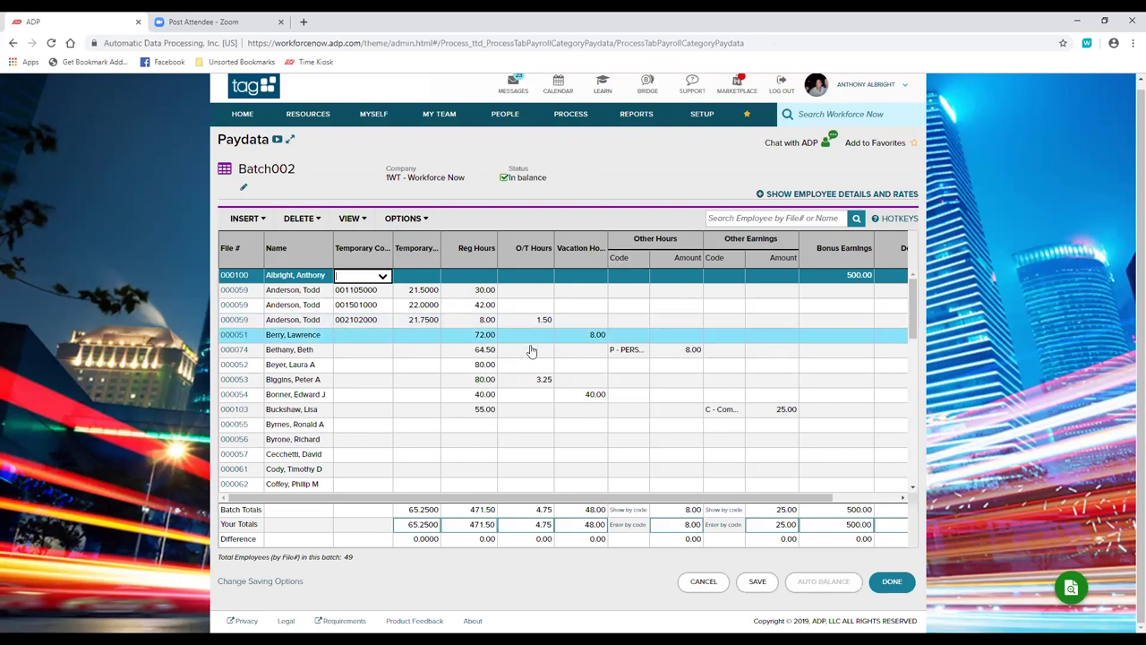
{"action": "left_click", "coordinate": [467, 427]}
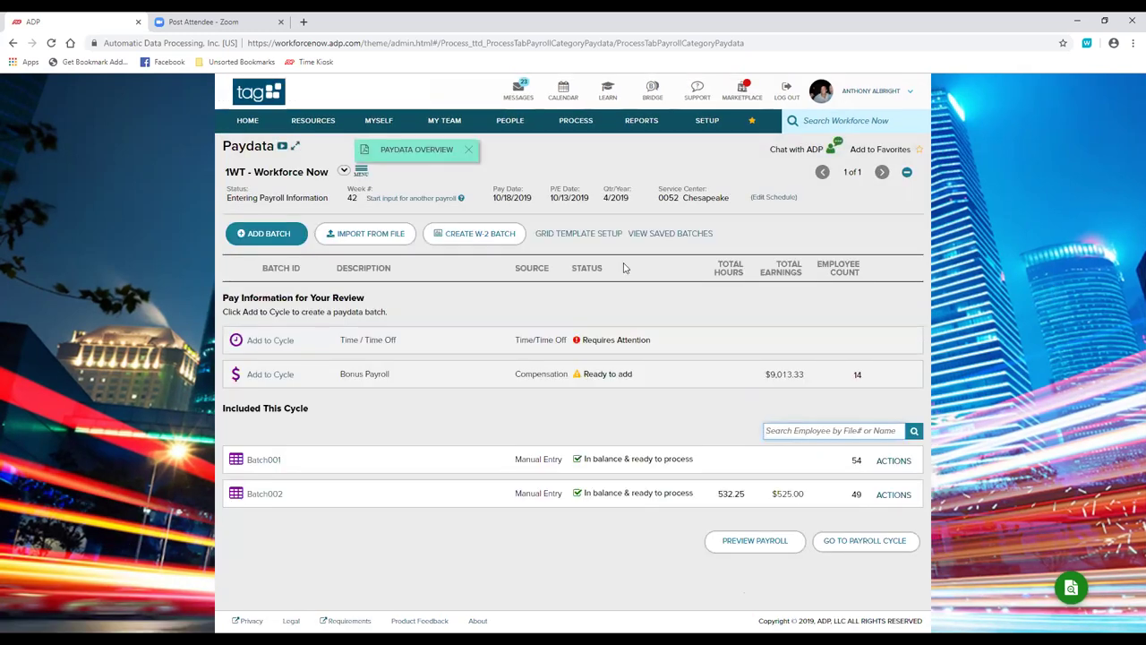
{"action": "left_click", "coordinate": [857, 542]}
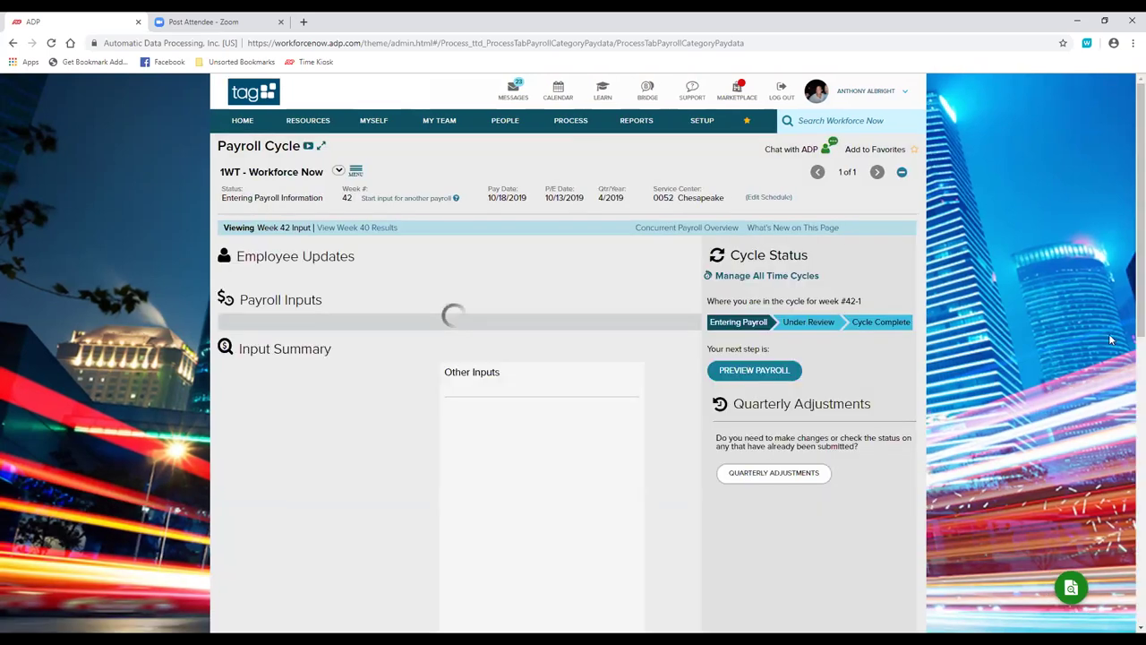
In the Input Summary, point out the Inactive Employees with Paydata and Active Hourly/Daily Employees tiles.
{"action": "scroll", "coordinate": [1124, 385], "scroll_direction": "down", "scroll_amount": 3}
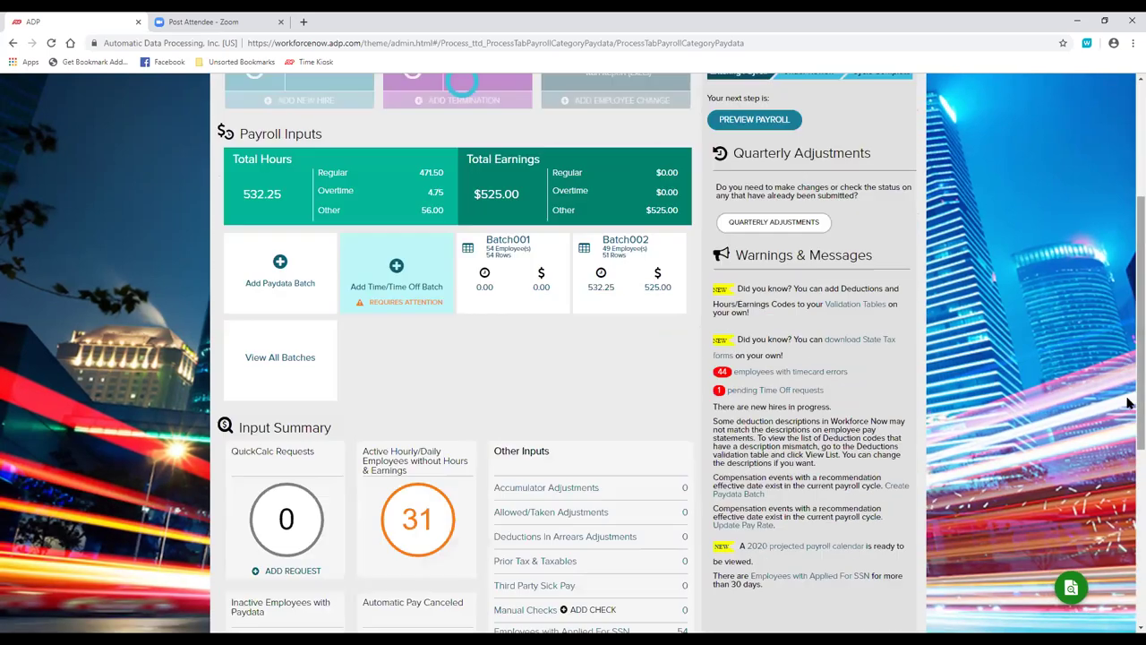
{"action": "scroll", "coordinate": [228, 378], "scroll_direction": "down", "scroll_amount": 3}
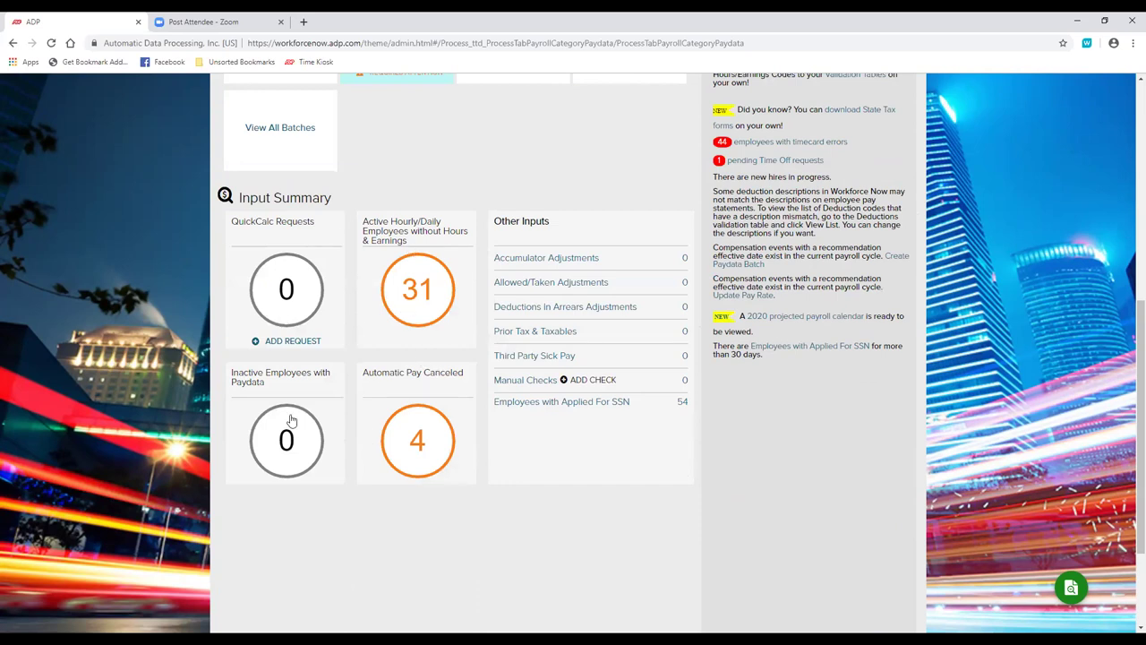
{"action": "left_click_drag", "start_coordinate": [268, 384], "coordinate": [231, 373]}
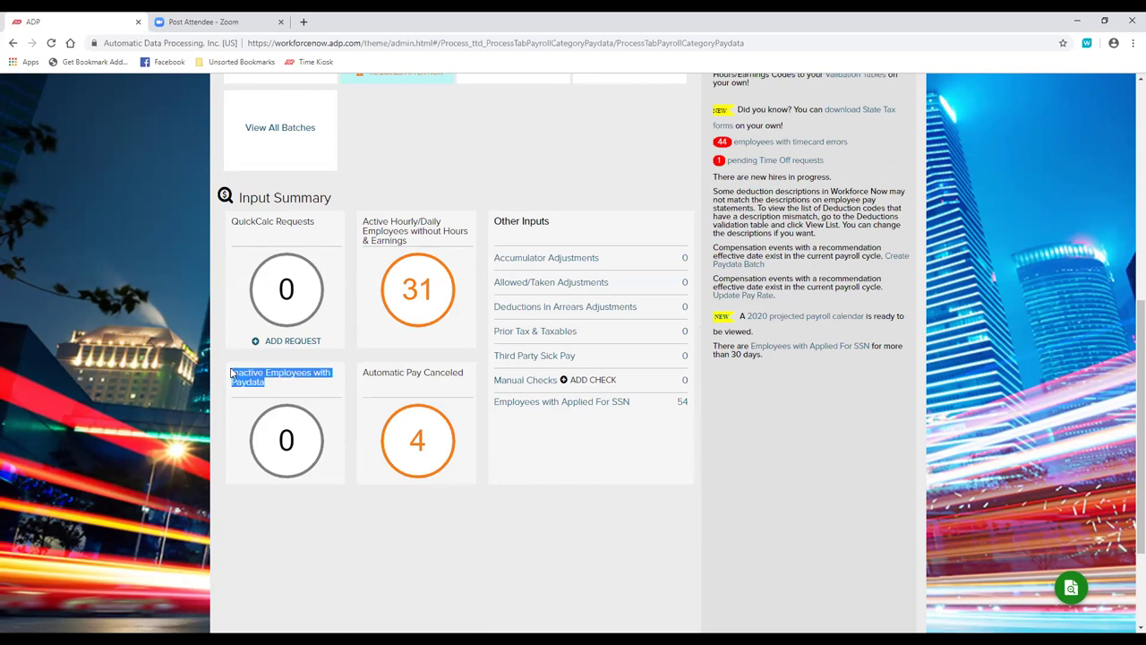
{"action": "left_click", "coordinate": [273, 384]}
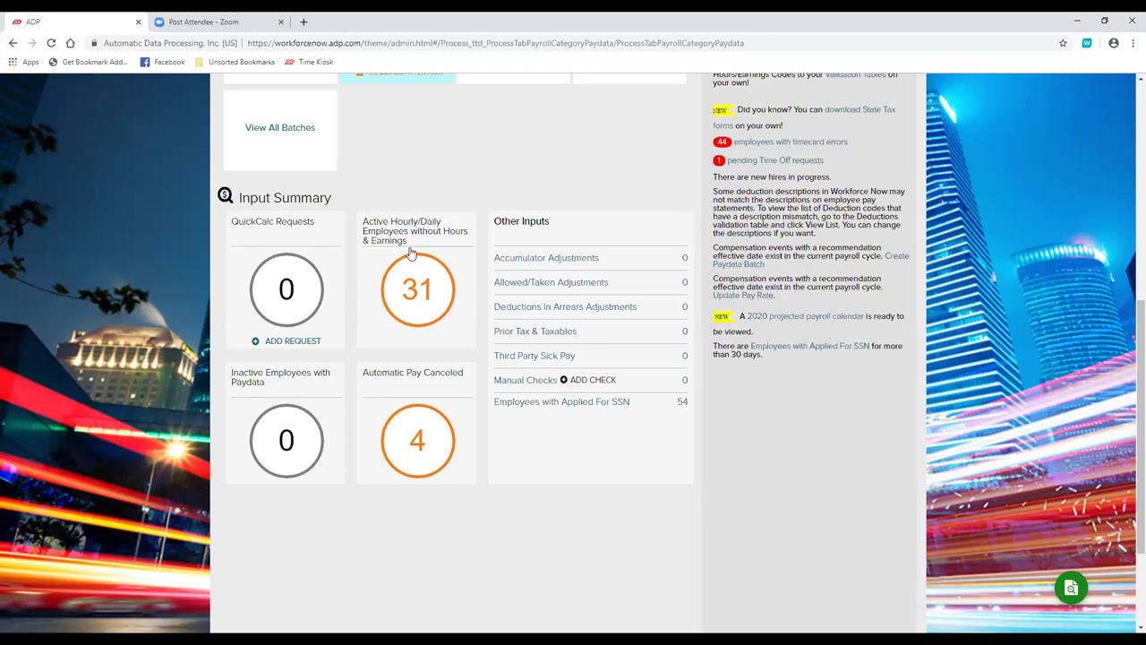
{"action": "left_click_drag", "start_coordinate": [401, 241], "coordinate": [358, 224]}
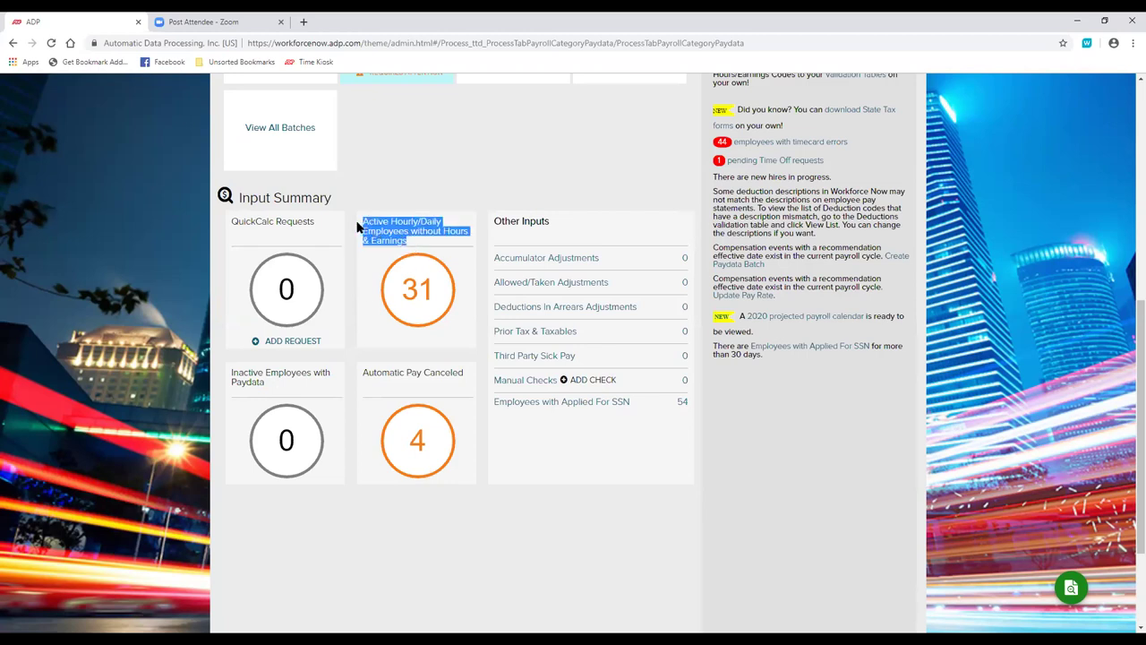
{"action": "left_click", "coordinate": [417, 248]}
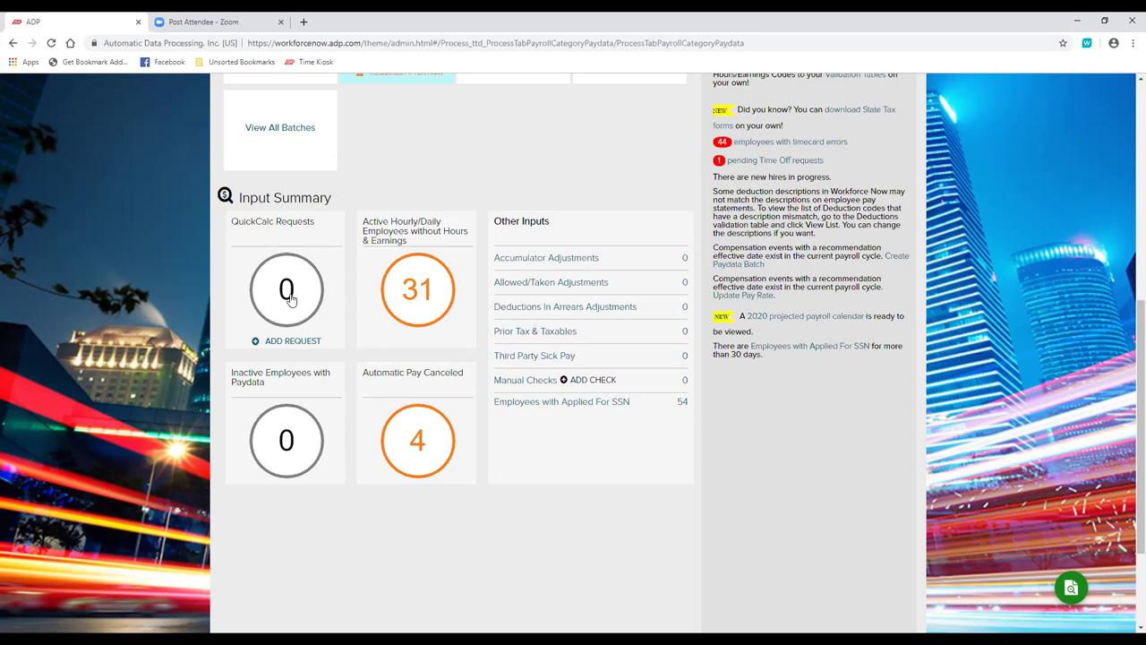
Point out the pending Time Off requests warning and return to the top of the page.
{"action": "left_click_drag", "start_coordinate": [1130, 542], "coordinate": [1129, 450]}
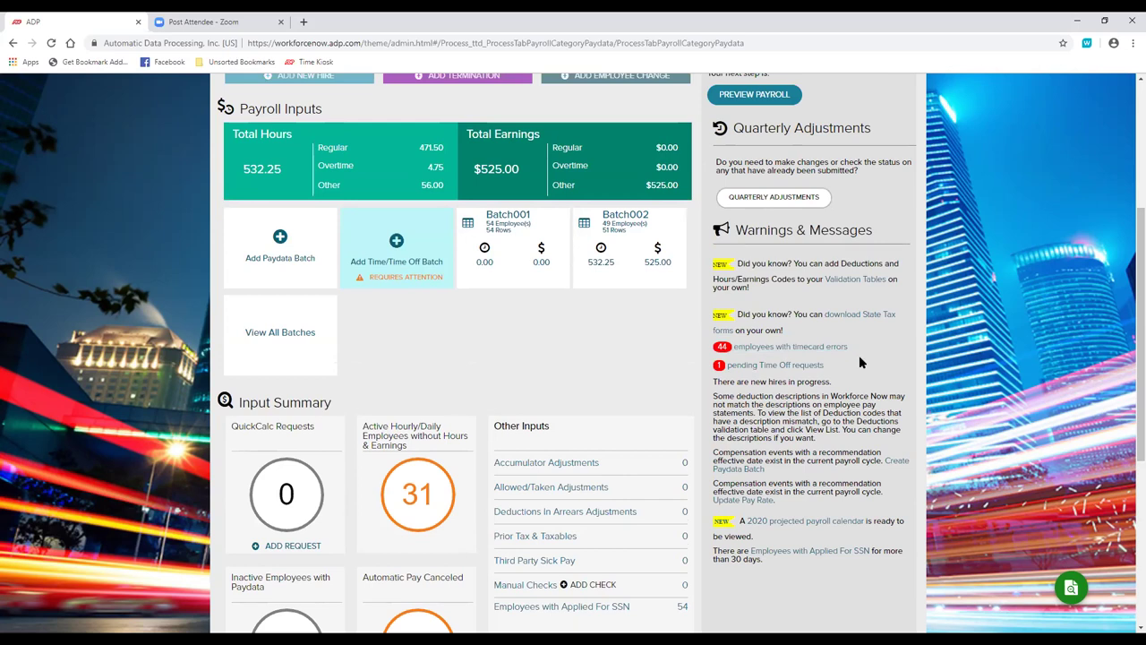
{"action": "left_click_drag", "start_coordinate": [851, 367], "coordinate": [727, 376]}
{"action": "left_click", "coordinate": [866, 377]}
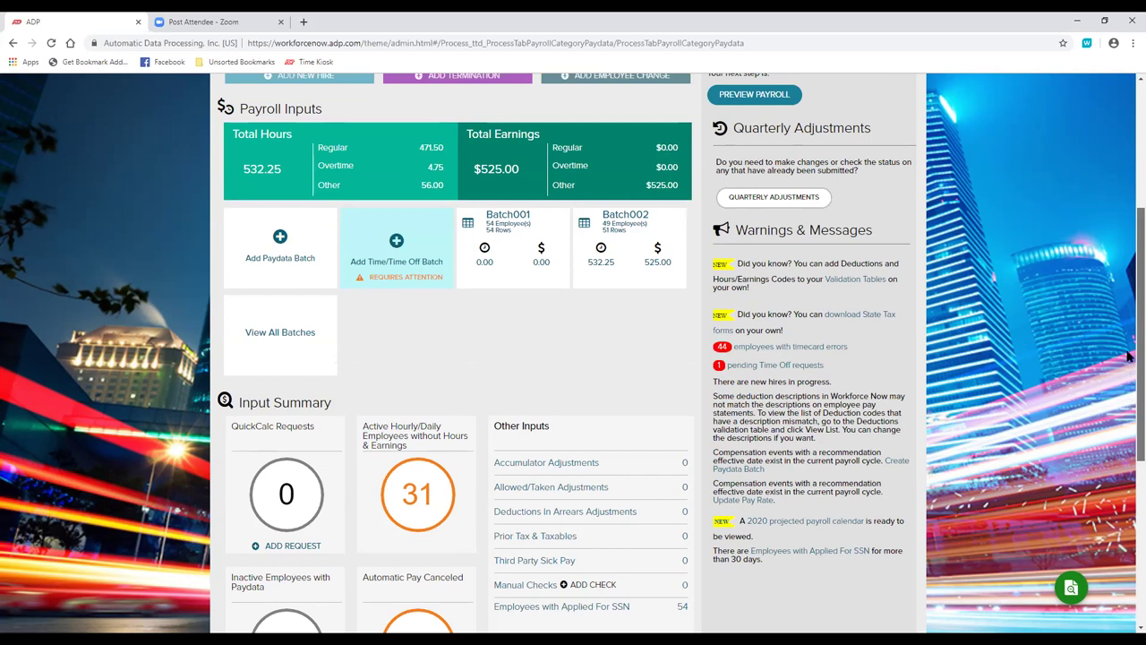
{"action": "scroll", "coordinate": [1128, 357], "scroll_direction": "up", "scroll_amount": 3}
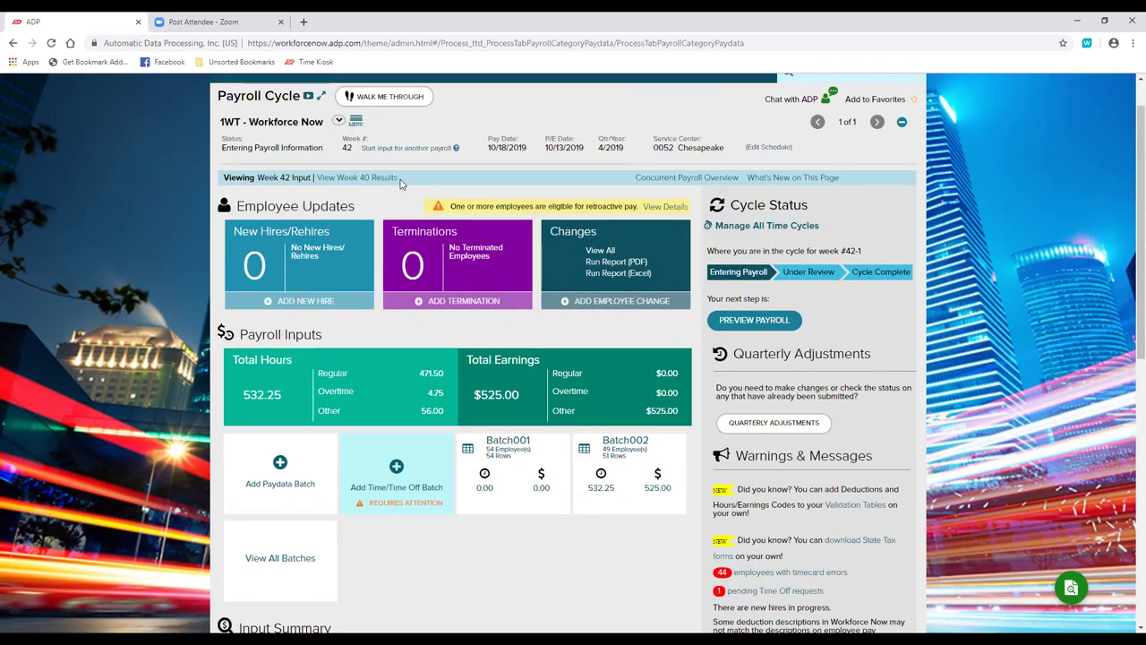
Switch to the week 40 results and open the Payroll Trends gross-pay chart.
{"action": "left_click", "coordinate": [384, 178]}
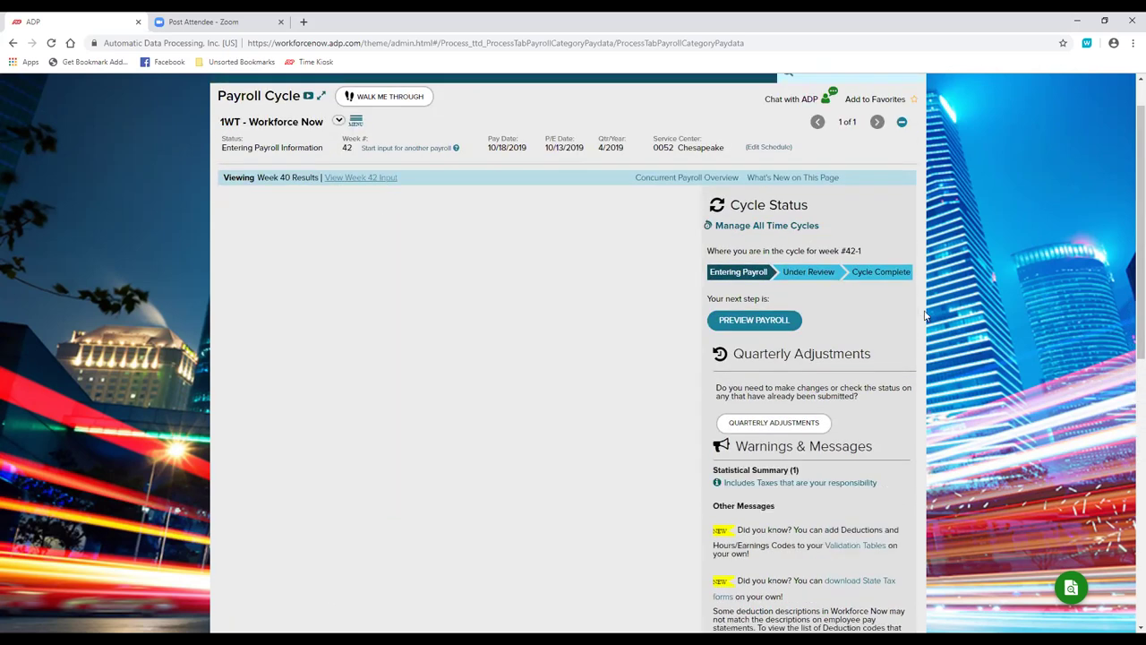
{"action": "scroll", "coordinate": [1130, 282], "scroll_direction": "down", "scroll_amount": 1}
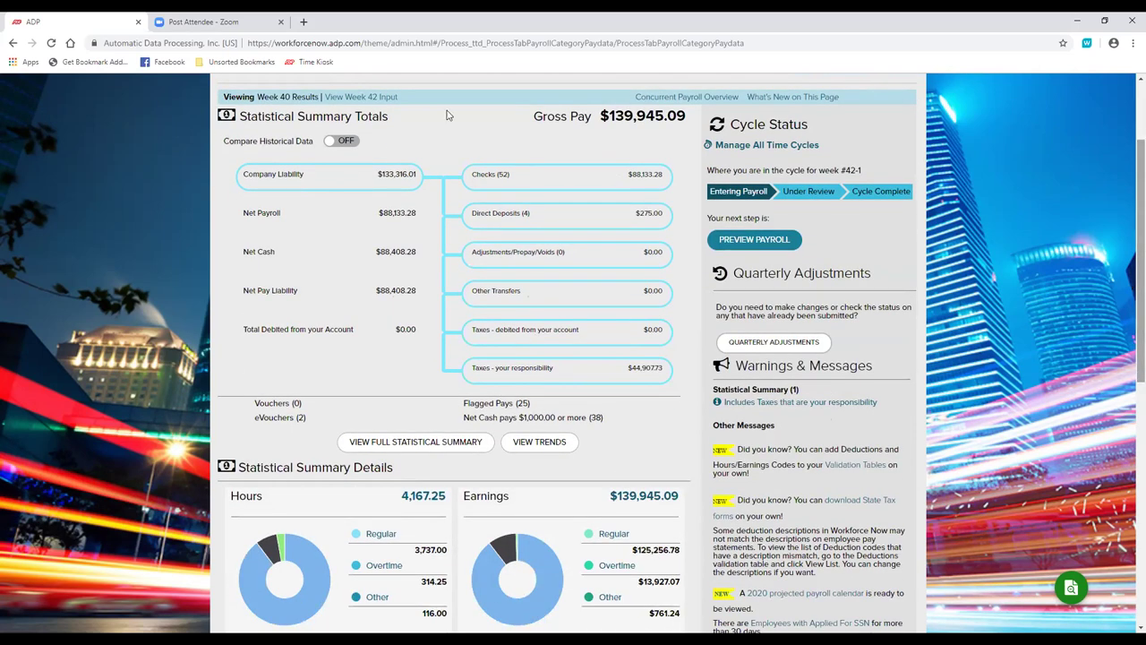
{"action": "left_click", "coordinate": [341, 140]}
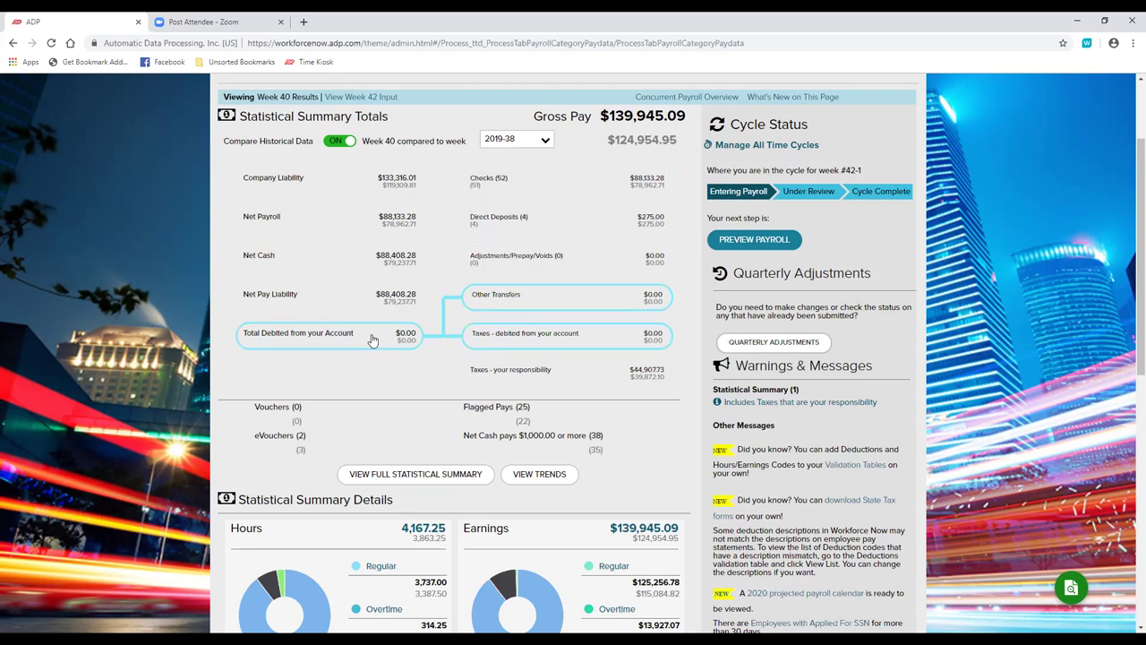
{"action": "left_click", "coordinate": [523, 480]}
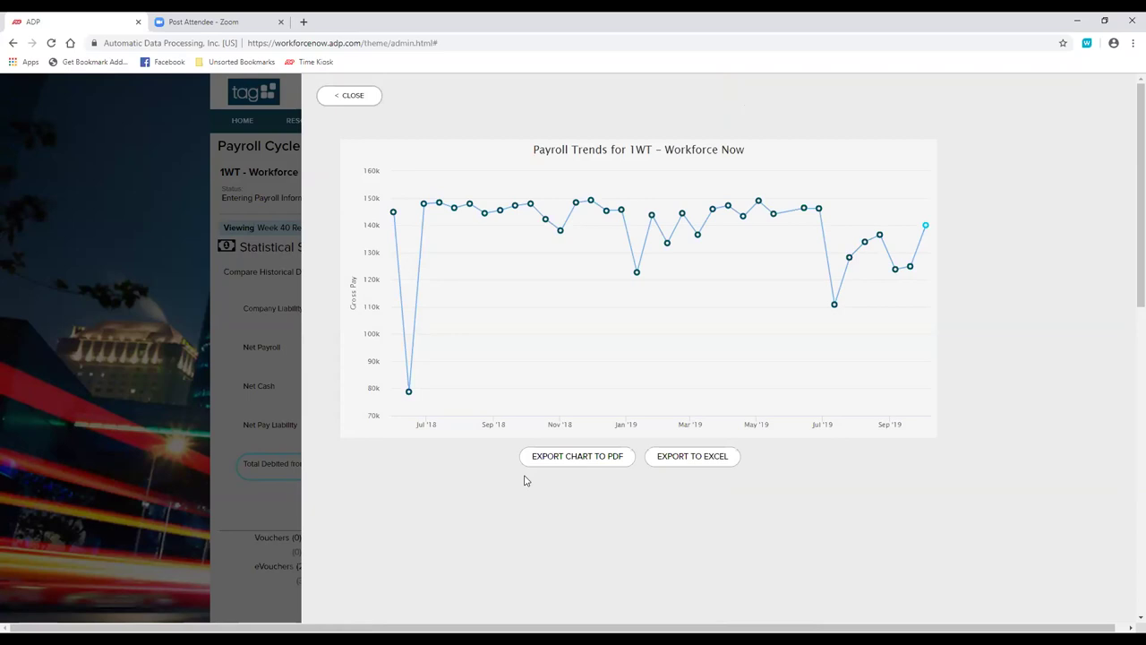
Close the trends chart and move down to the Statistical Summary Details and Download Reports.
{"action": "left_click", "coordinate": [366, 97]}
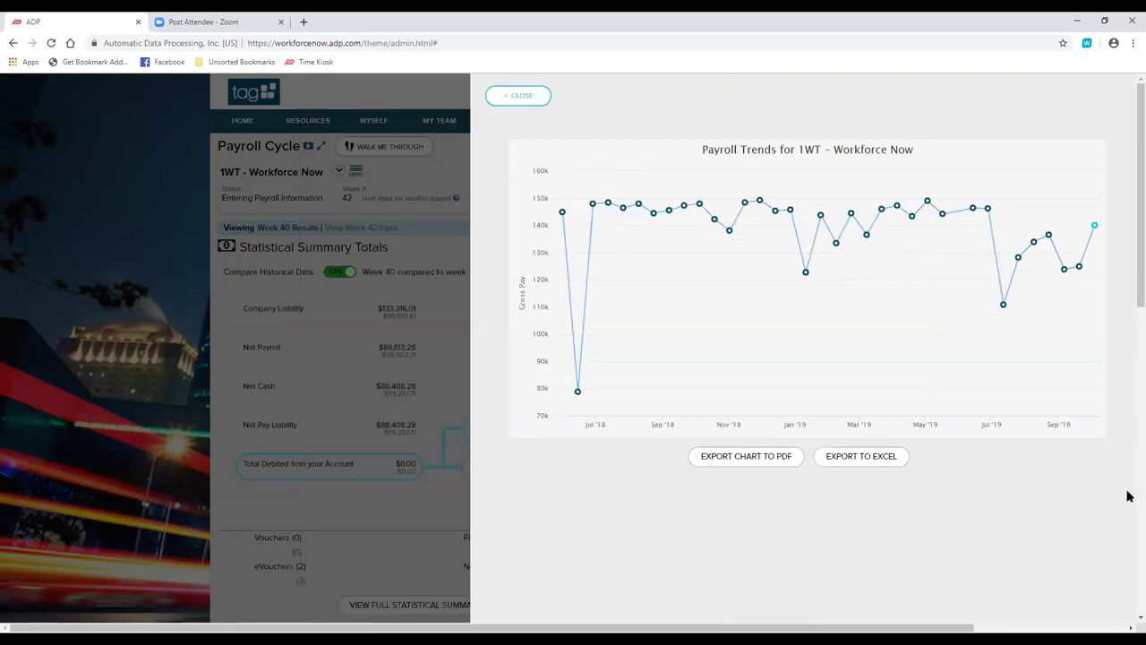
{"action": "scroll", "coordinate": [1129, 359], "scroll_direction": "down", "scroll_amount": 2}
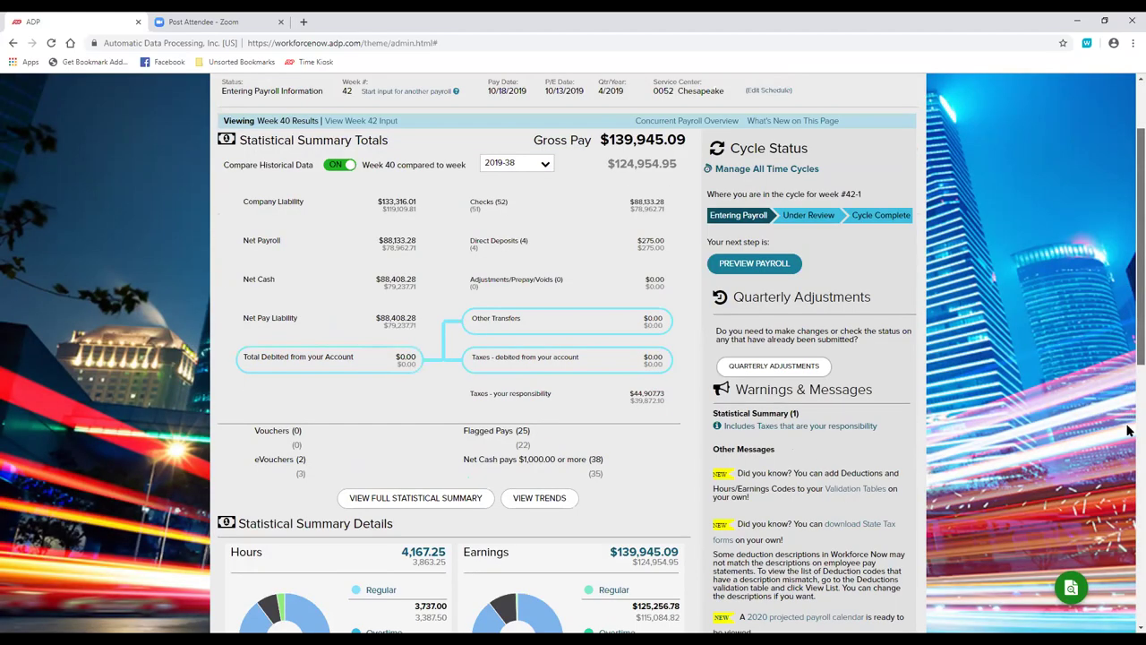
{"action": "scroll", "coordinate": [1129, 431], "scroll_direction": "down", "scroll_amount": 5}
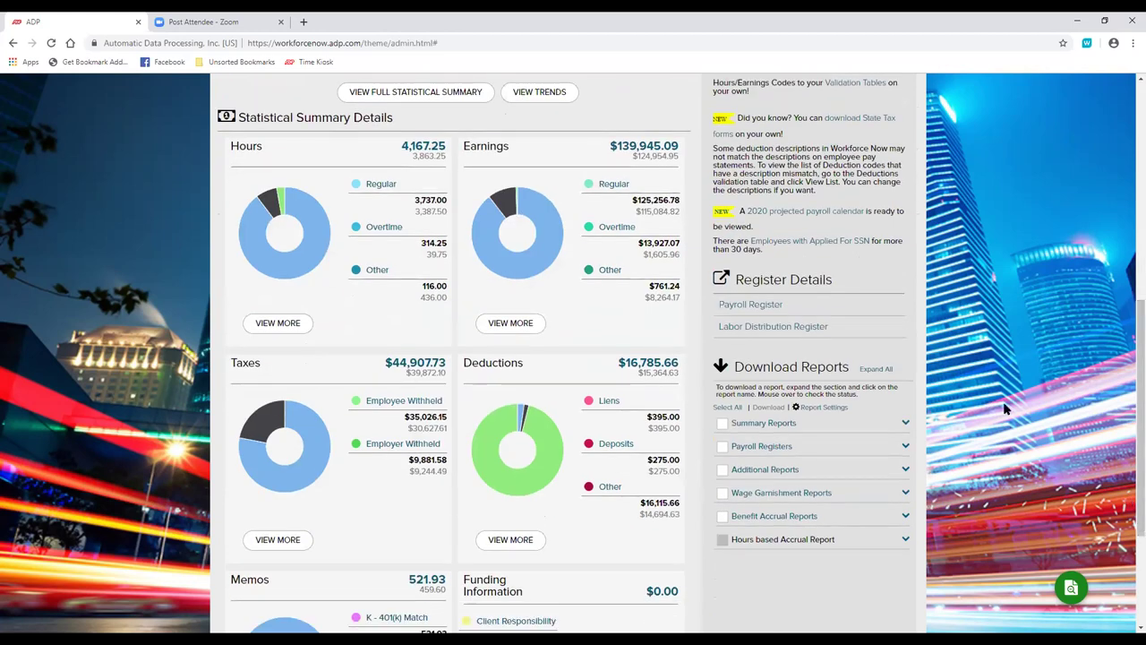
{"action": "scroll", "coordinate": [1131, 376], "scroll_direction": "down", "scroll_amount": 1}
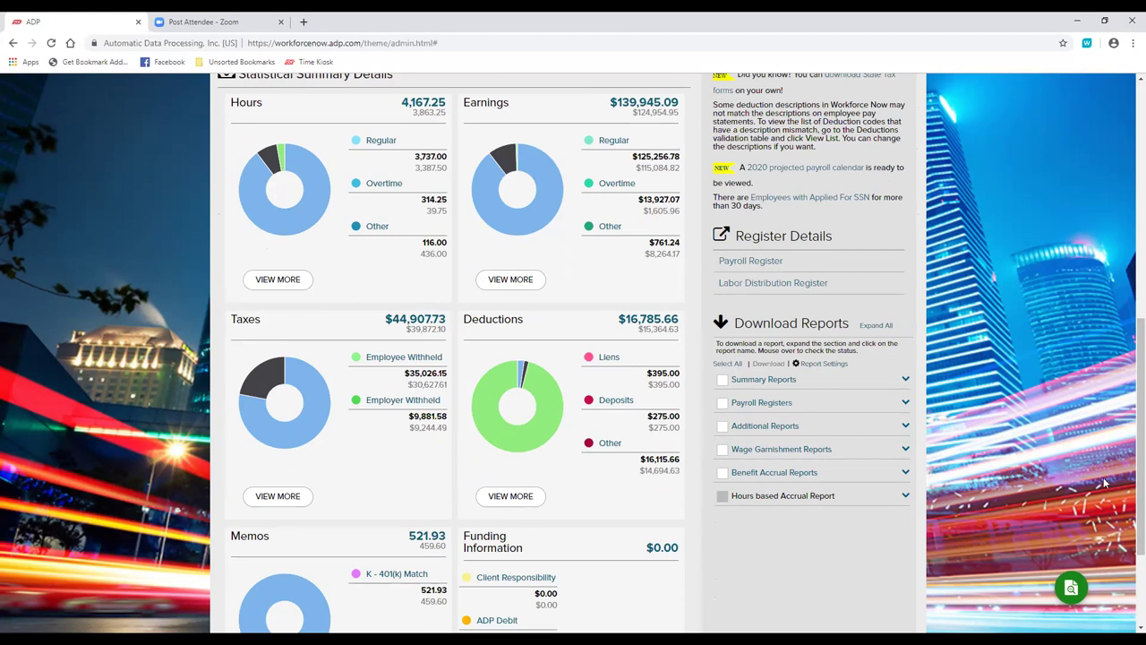
{"action": "left_click_drag", "start_coordinate": [1128, 481], "coordinate": [1129, 316]}
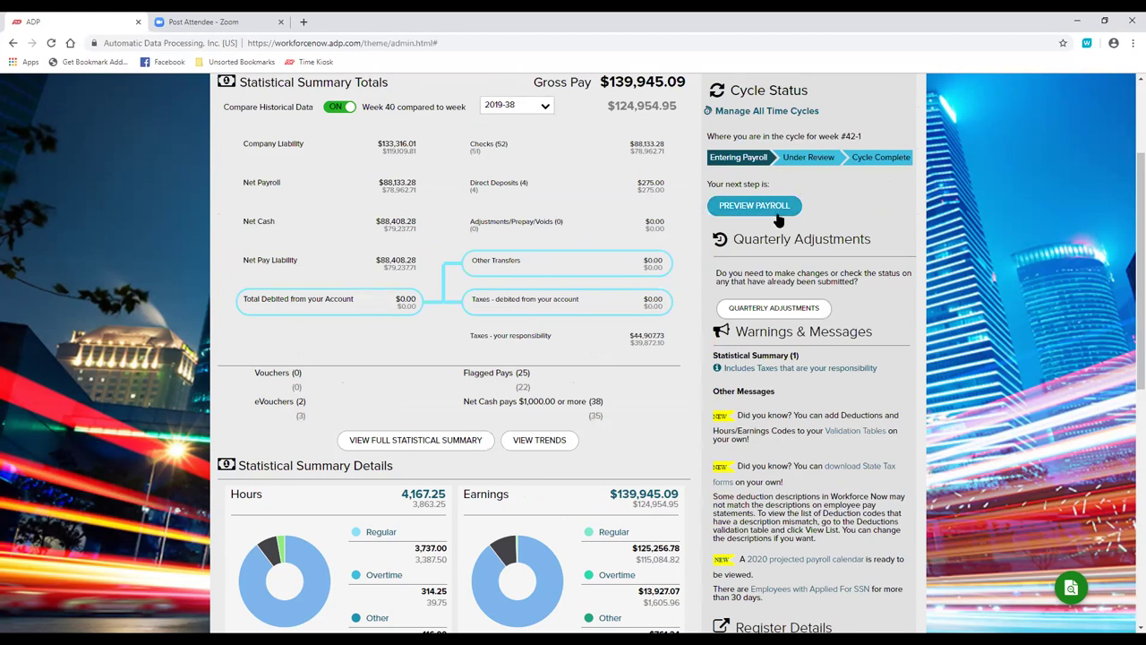
{"action": "left_click_drag", "start_coordinate": [1128, 287], "coordinate": [1131, 457]}
Expand all Download Reports sections, review the sub-reports, then return to the page top.
{"action": "left_click", "coordinate": [876, 245]}
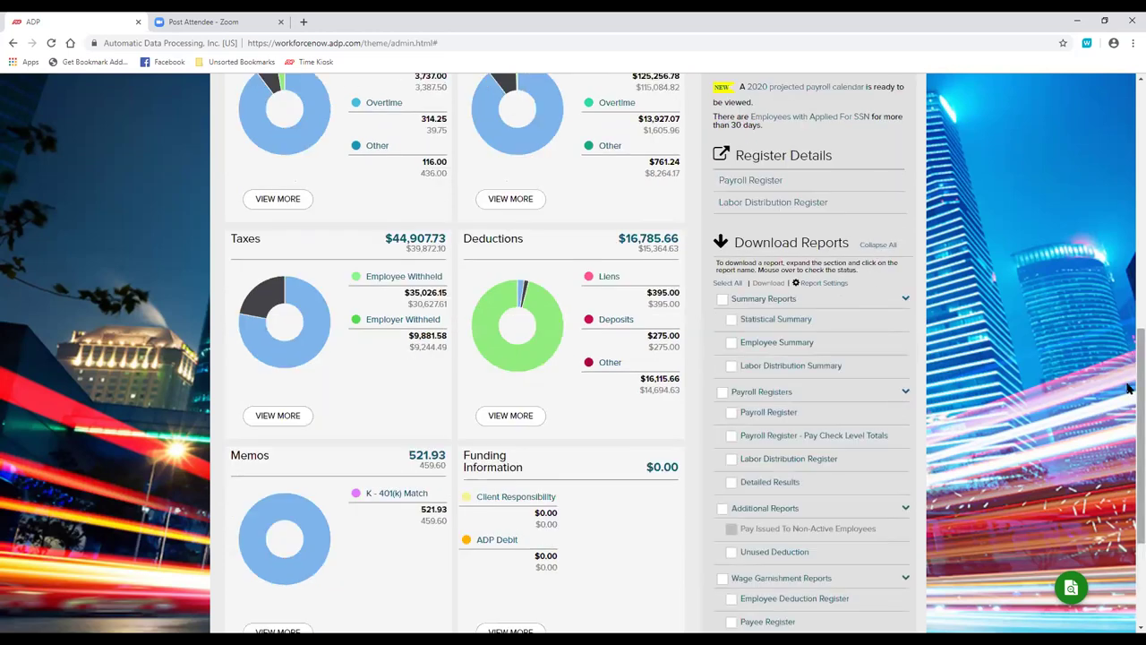
{"action": "left_click_drag", "start_coordinate": [1131, 385], "coordinate": [1130, 414]}
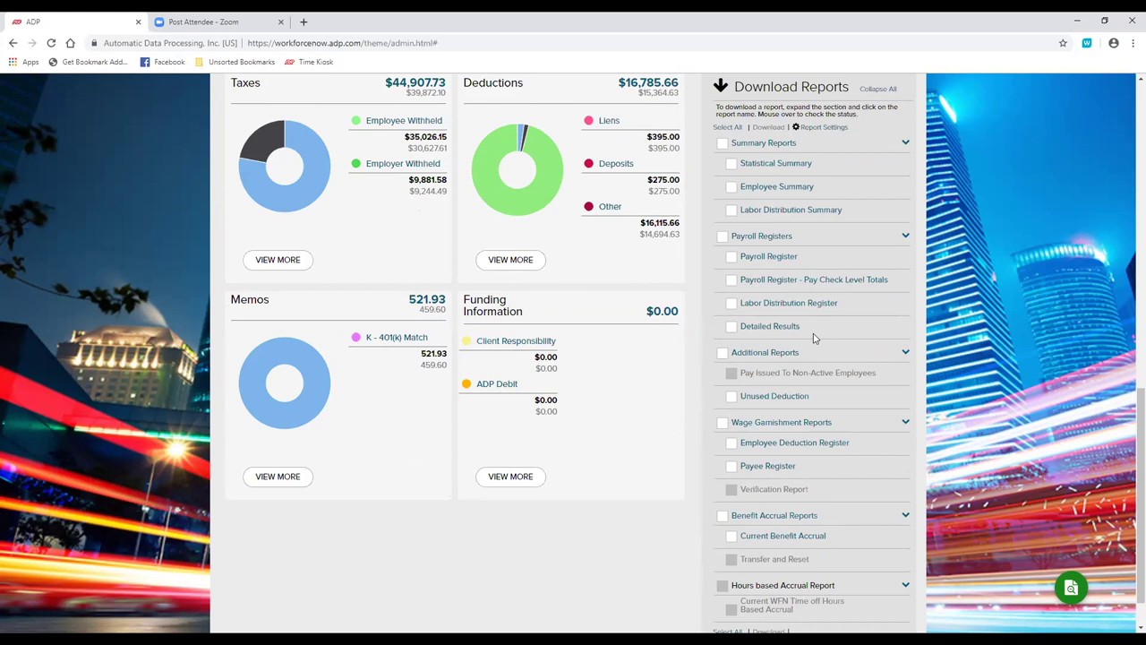
{"action": "left_click_drag", "start_coordinate": [1130, 386], "coordinate": [1130, 125]}
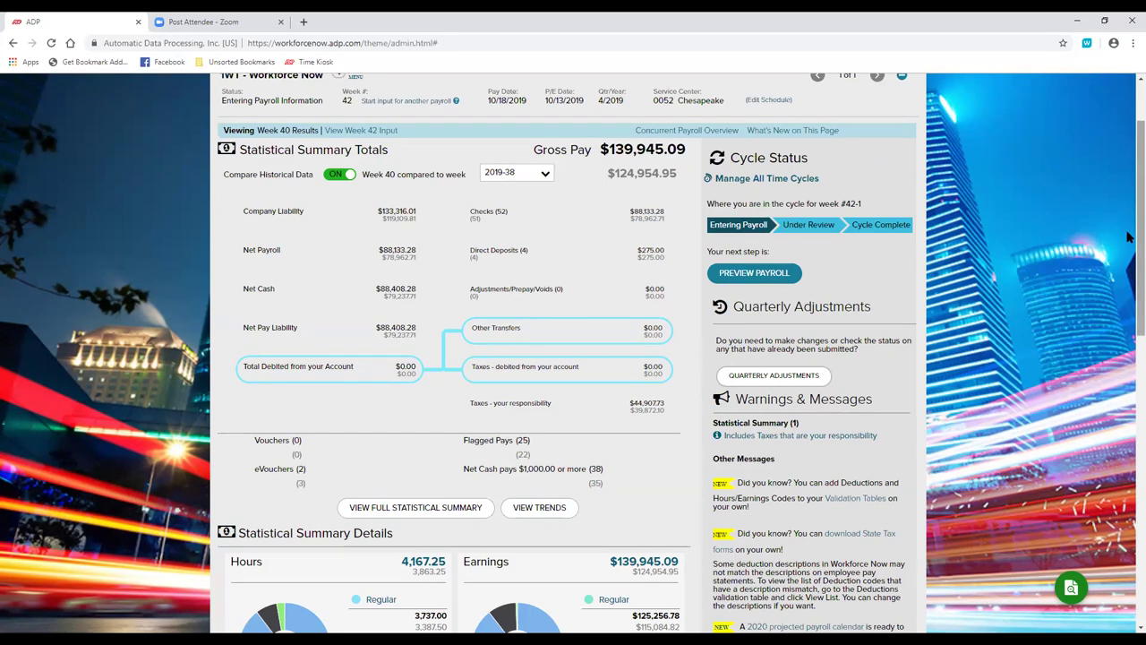
{"action": "scroll", "coordinate": [1129, 197], "scroll_direction": "up", "scroll_amount": 1}
{"action": "scroll", "coordinate": [1129, 197], "scroll_direction": "up", "scroll_amount": 1}
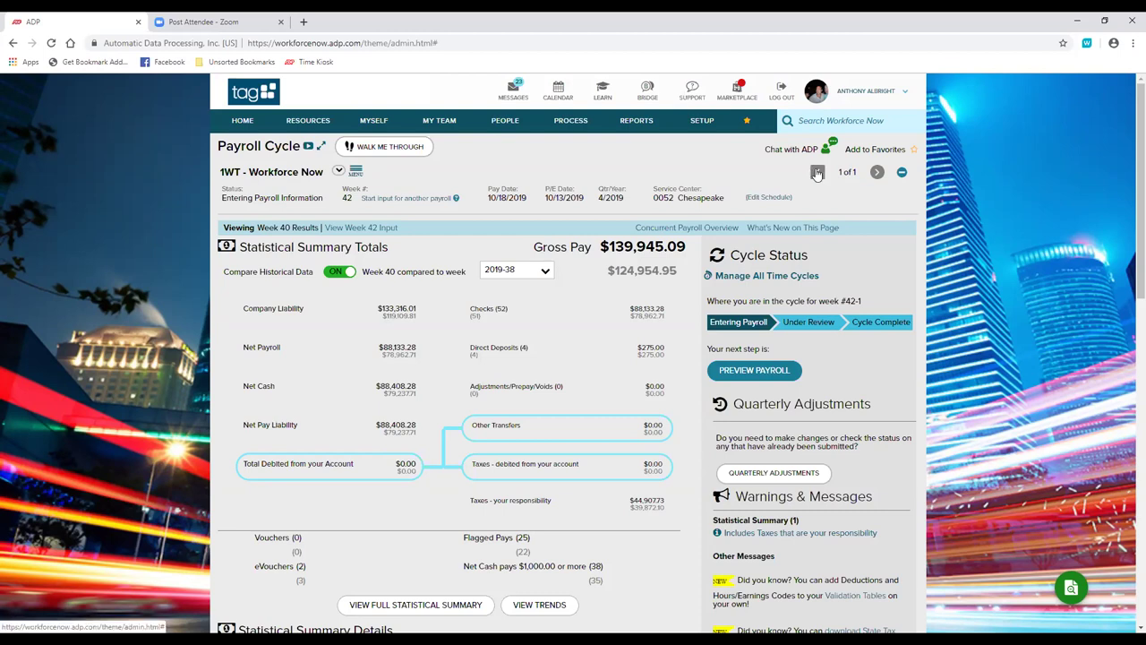
{"action": "mouse_move", "coordinate": [805, 156]}
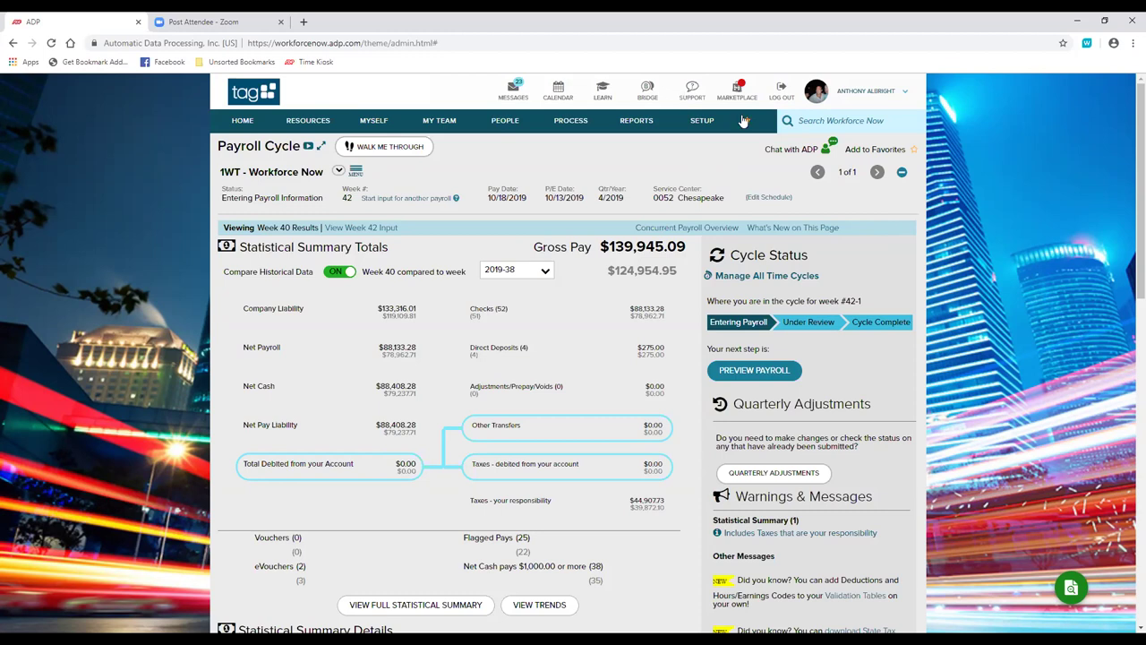
Open an employee's Pay Profile from PEOPLE > Pay and review pay summary, settings and withholdings.
{"action": "left_click", "coordinate": [502, 128]}
{"action": "mouse_move", "coordinate": [530, 248]}
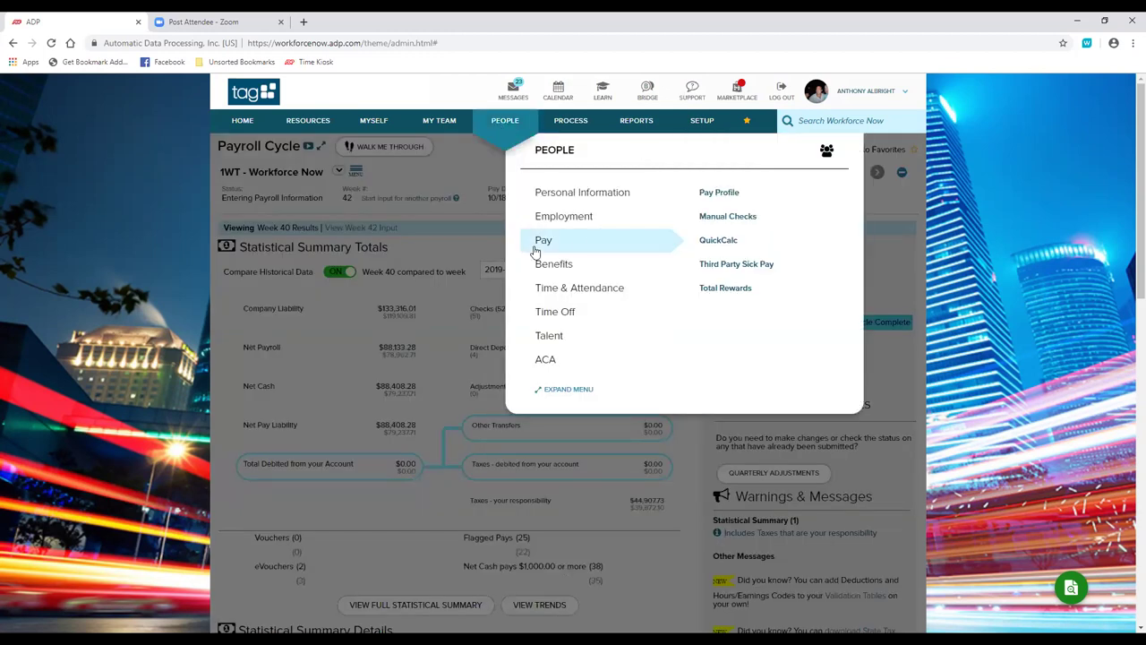
{"action": "left_click", "coordinate": [721, 193]}
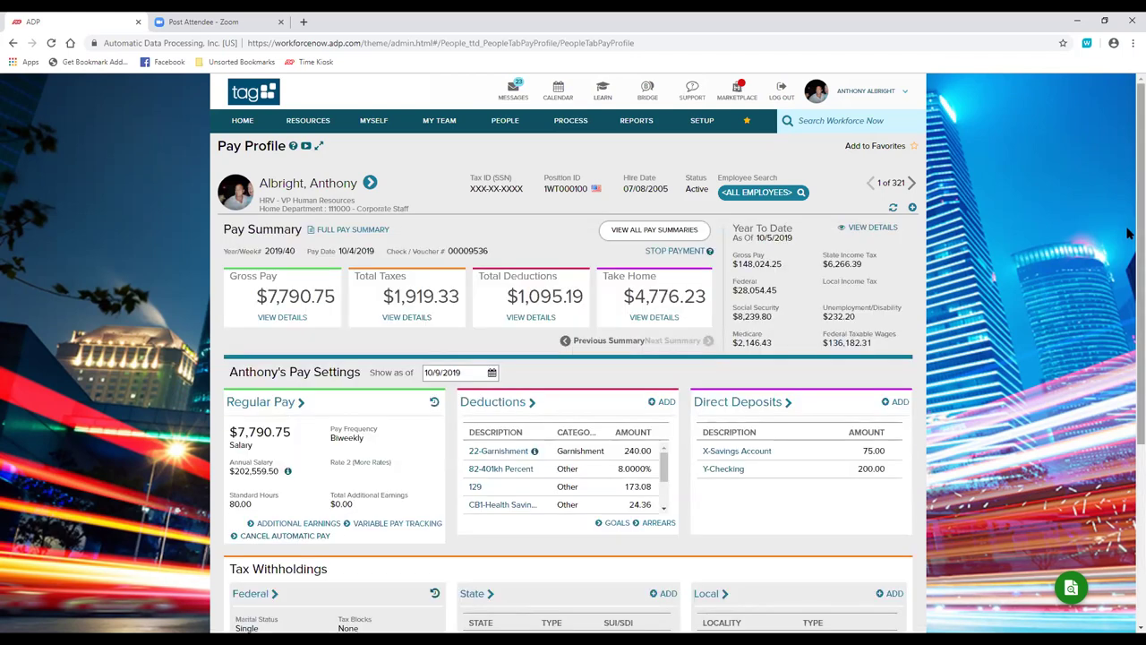
{"action": "scroll", "coordinate": [1136, 235], "scroll_direction": "down", "scroll_amount": 1}
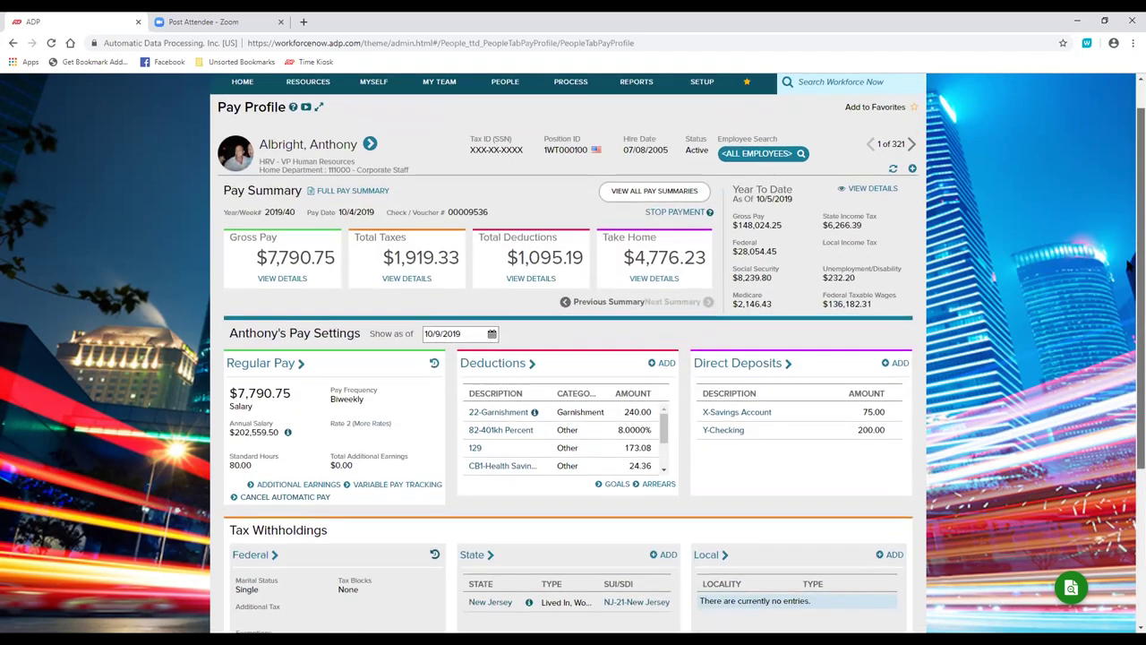
{"action": "scroll", "coordinate": [1130, 269], "scroll_direction": "down", "scroll_amount": 1}
{"action": "scroll", "coordinate": [1130, 305], "scroll_direction": "down", "scroll_amount": 1}
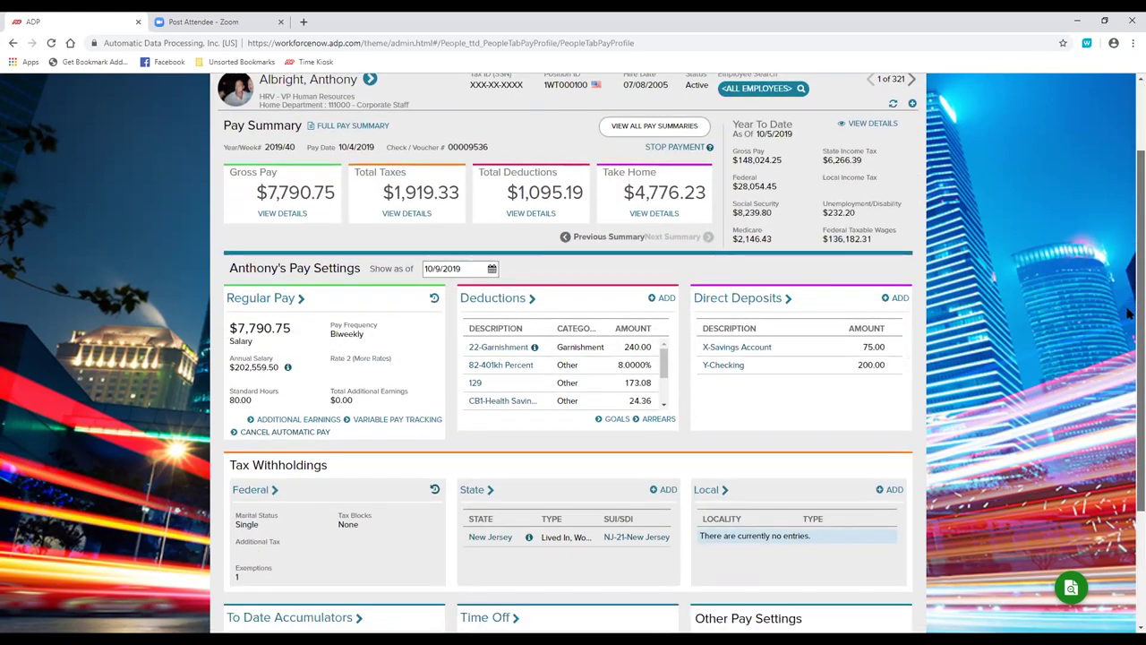
{"action": "scroll", "coordinate": [1130, 317], "scroll_direction": "down", "scroll_amount": 1}
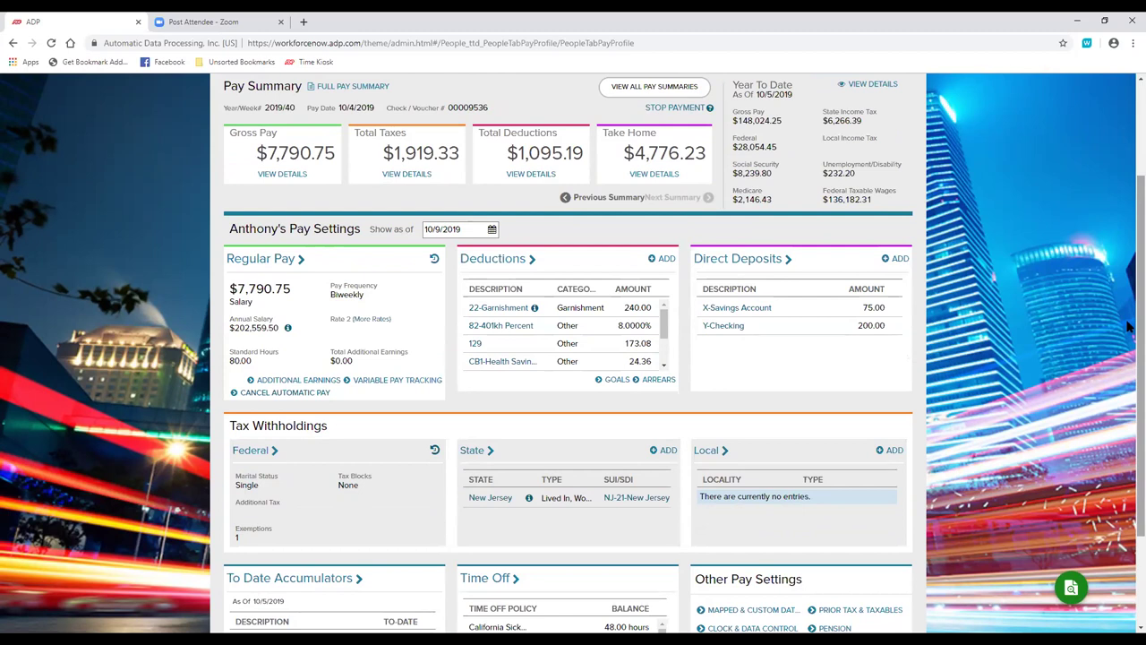
{"action": "scroll", "coordinate": [1131, 332], "scroll_direction": "down", "scroll_amount": 1}
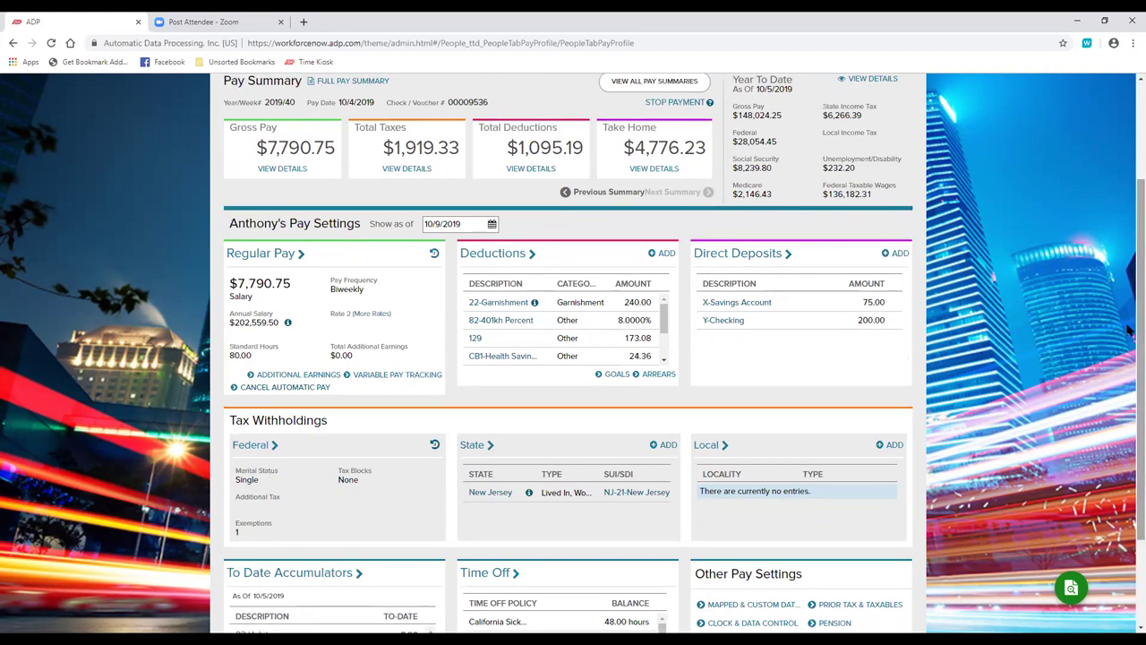
Start FieldGrabber and pick Additional Earnings (Pay Statements) from Gross Pay as a report field.
{"action": "left_click", "coordinate": [1071, 587]}
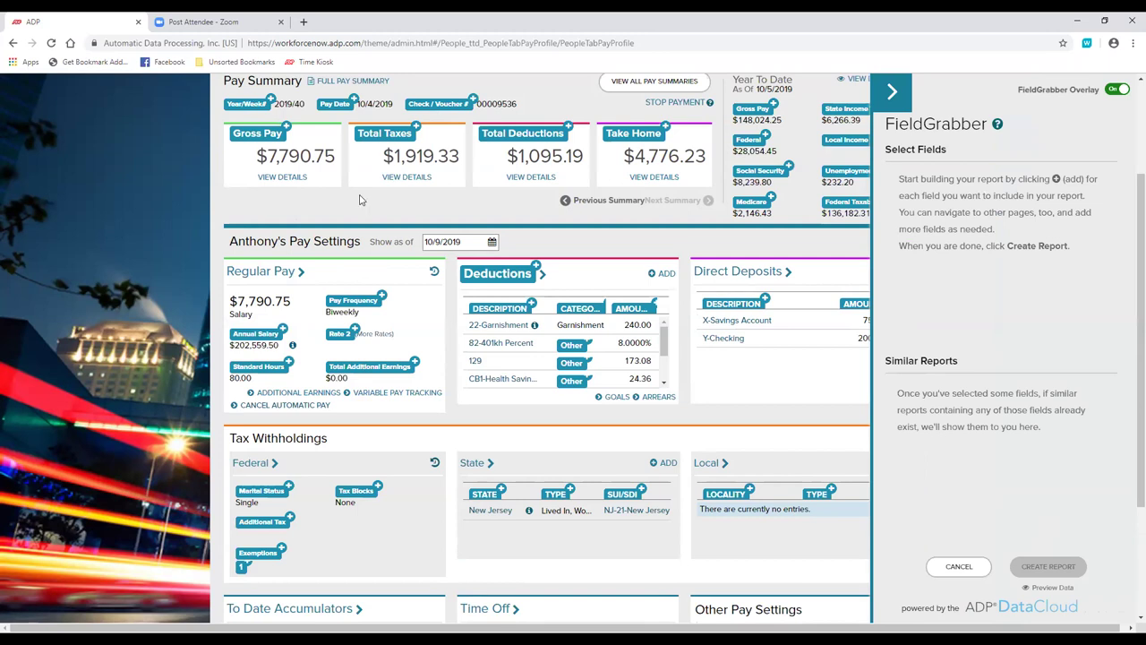
{"action": "left_click", "coordinate": [287, 132]}
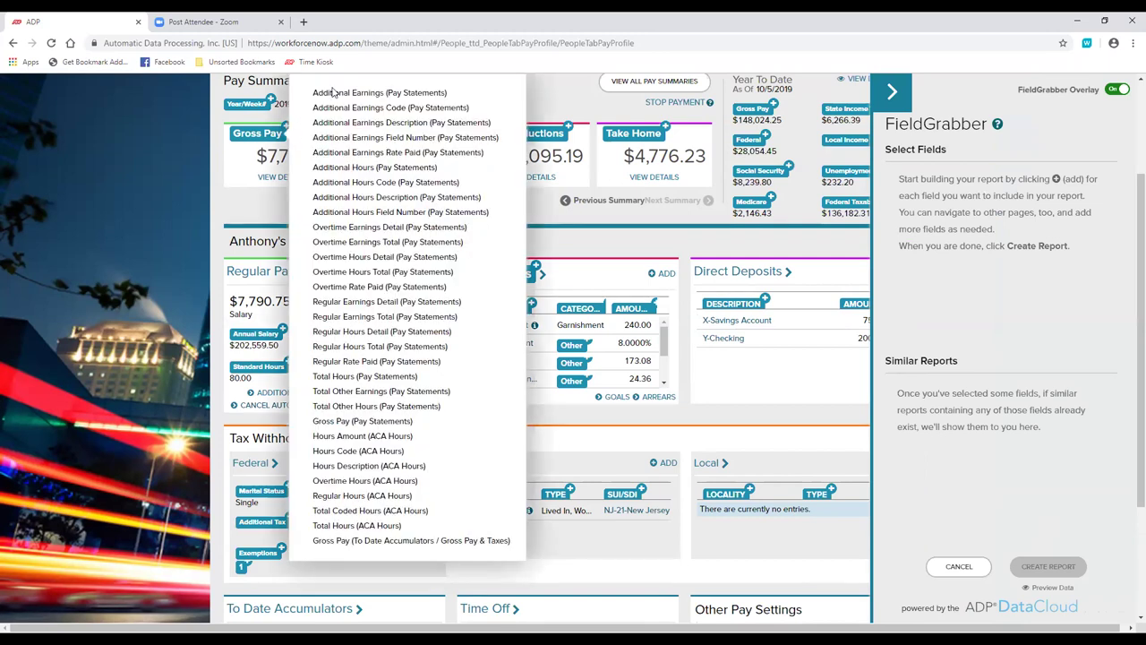
{"action": "left_click", "coordinate": [343, 93]}
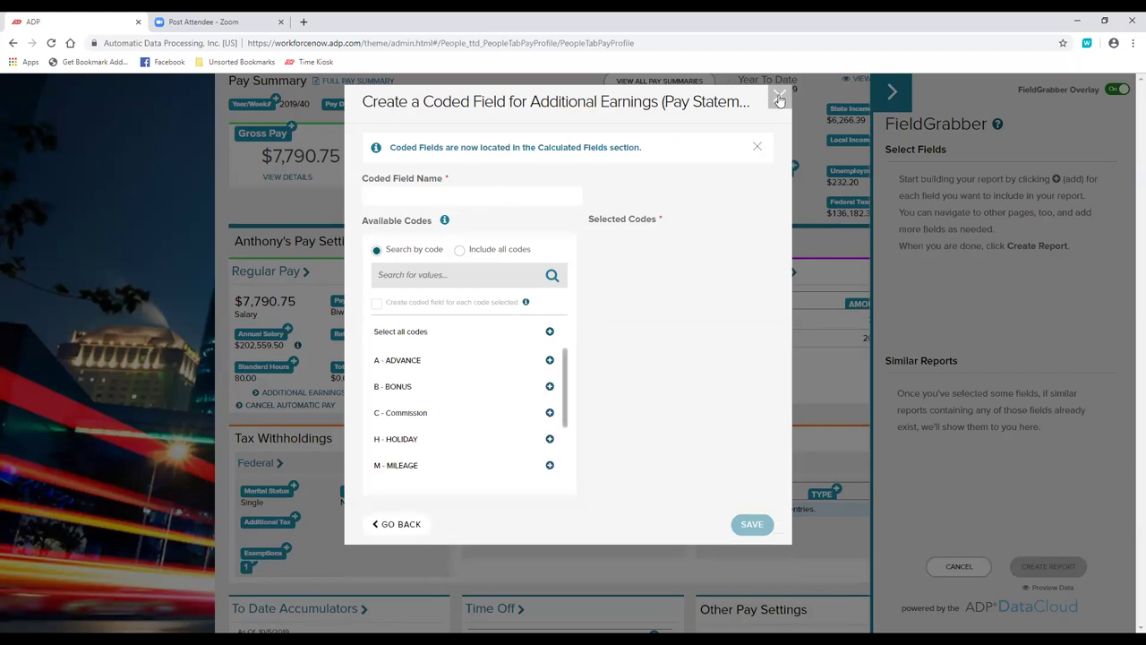
{"action": "left_click", "coordinate": [316, 473]}
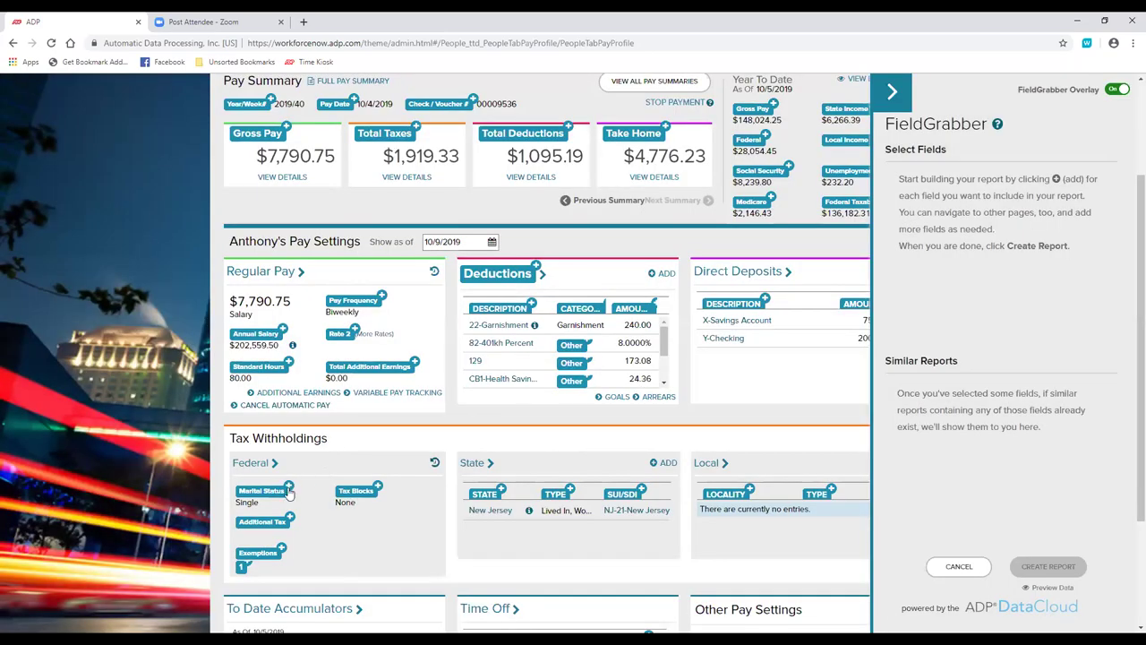
Add Marital Status Code, Federal/W4 Marital Status Description and Other Deduction Amount as report fields.
{"action": "left_click", "coordinate": [289, 489]}
{"action": "left_click", "coordinate": [332, 461]}
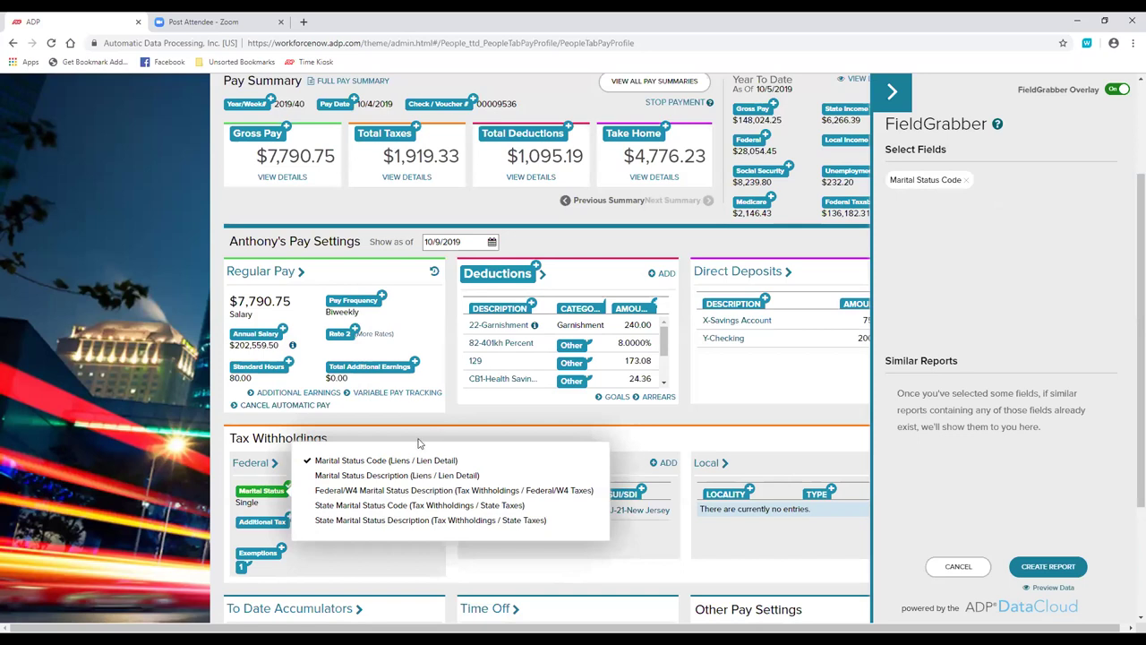
{"action": "left_click", "coordinate": [333, 489]}
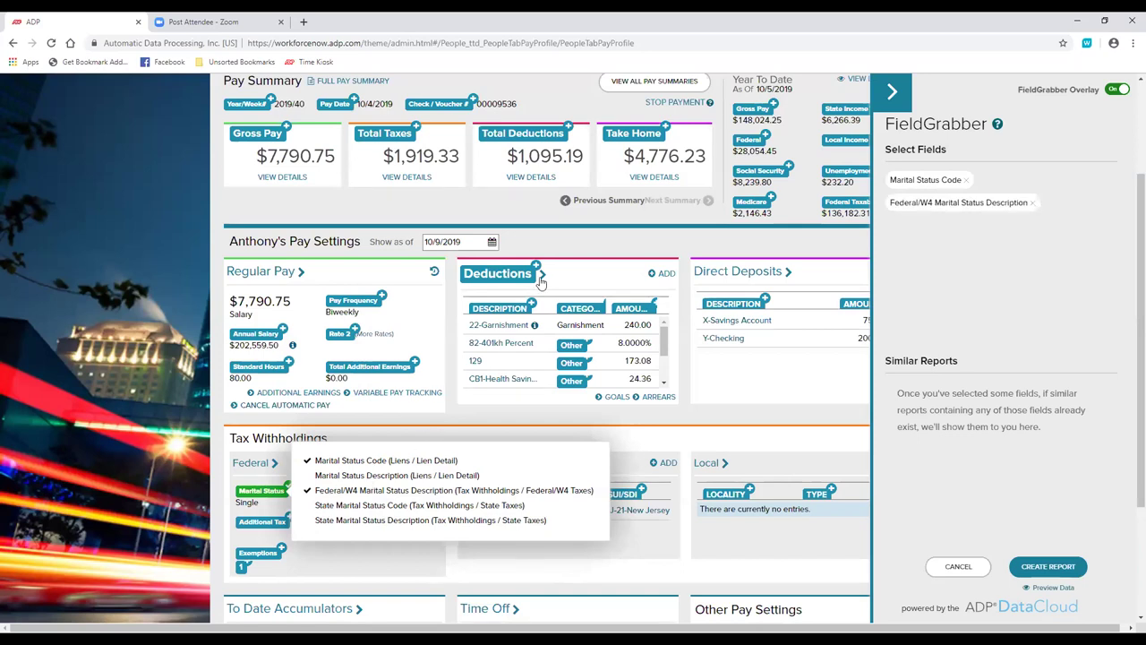
{"action": "left_click", "coordinate": [537, 270]}
{"action": "left_click", "coordinate": [536, 268]}
{"action": "left_click", "coordinate": [600, 254]}
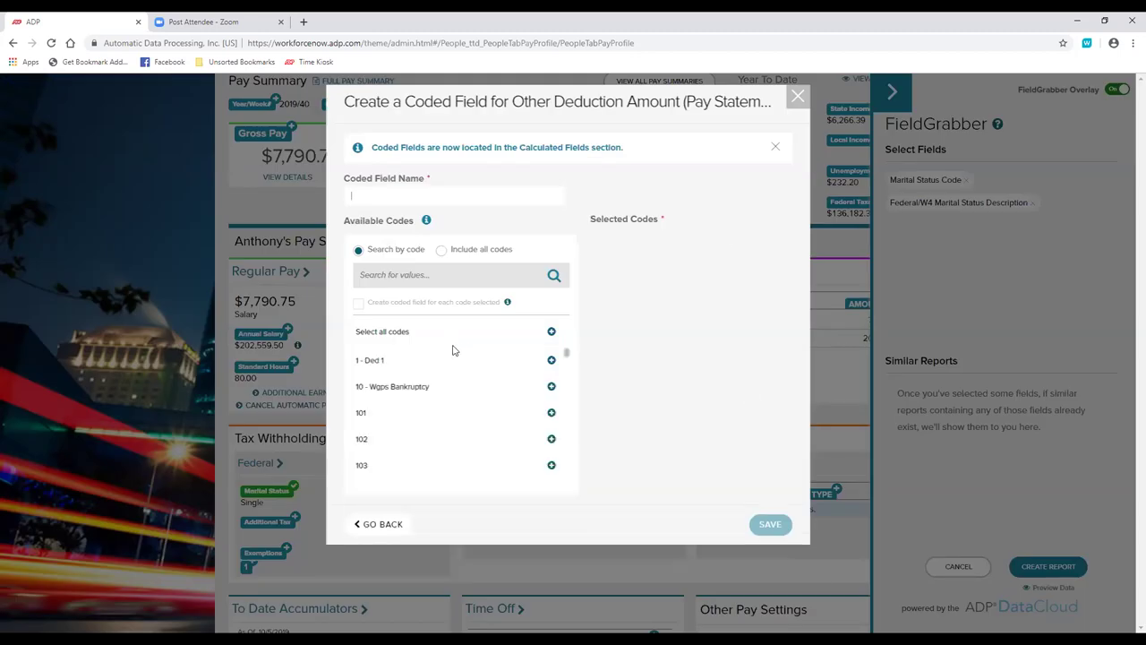
{"action": "left_click", "coordinate": [796, 97]}
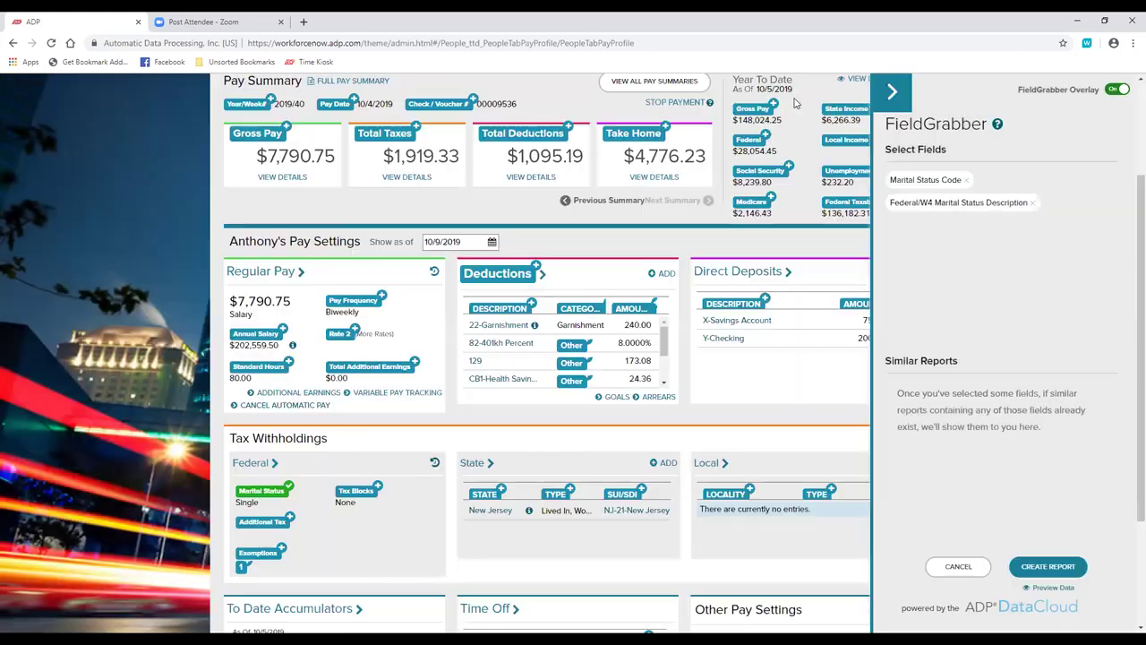
Cancel the FieldGrabber selection, confirm discarding the changes, and return to the Pay Profile's top.
{"action": "left_click", "coordinate": [894, 99]}
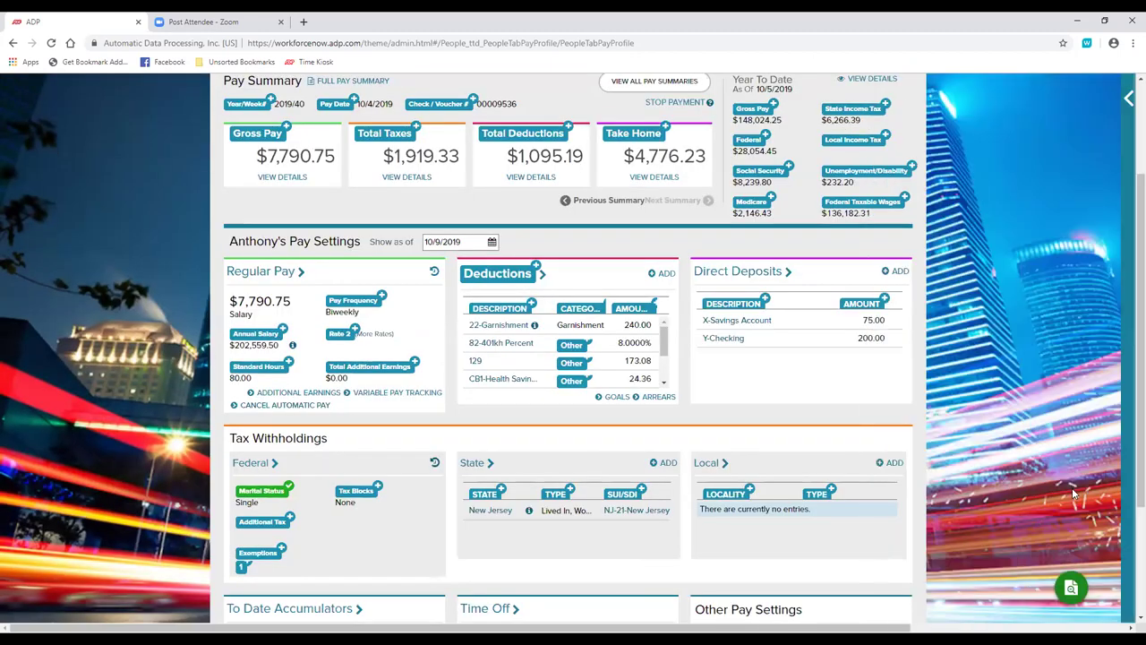
{"action": "left_click", "coordinate": [1072, 585]}
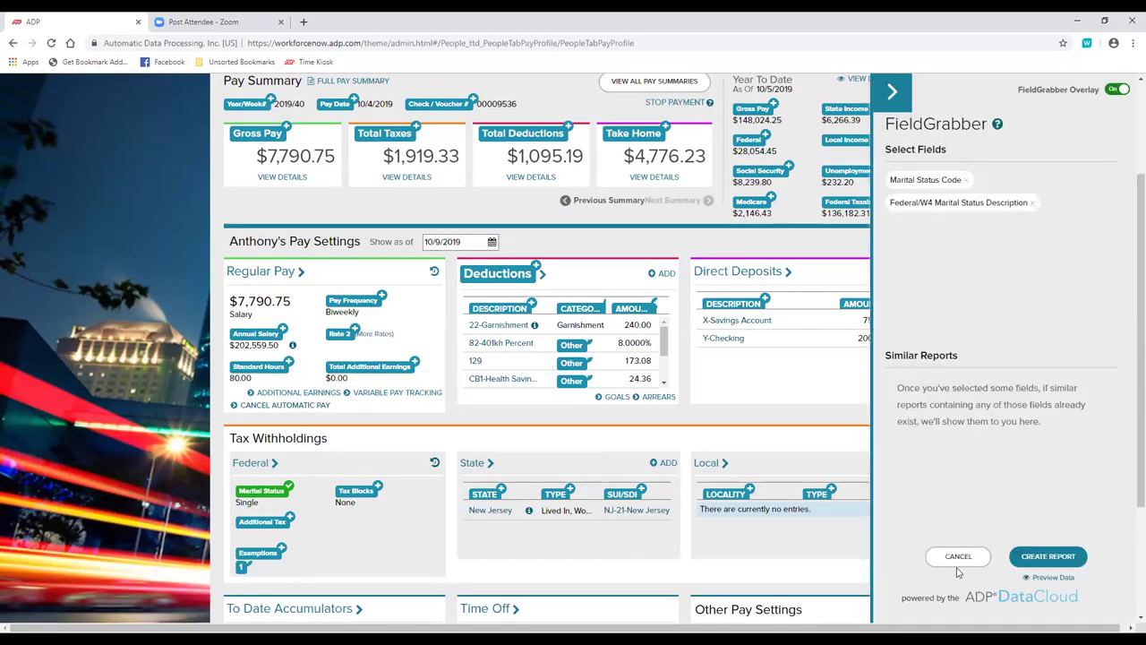
{"action": "left_click", "coordinate": [959, 557]}
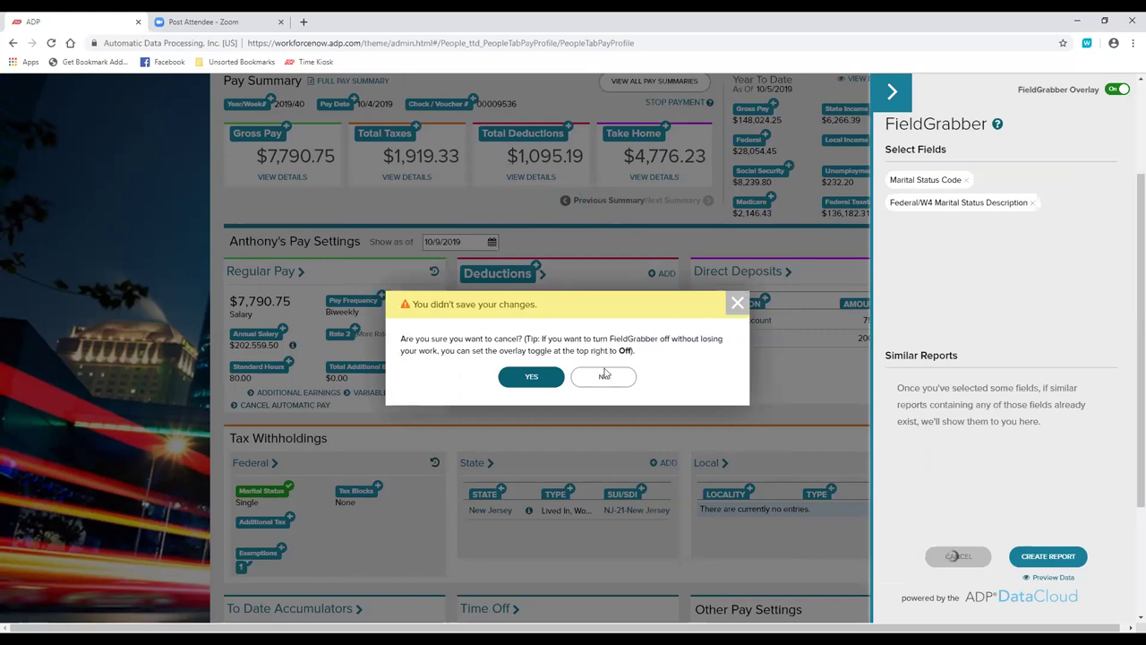
{"action": "left_click", "coordinate": [538, 376]}
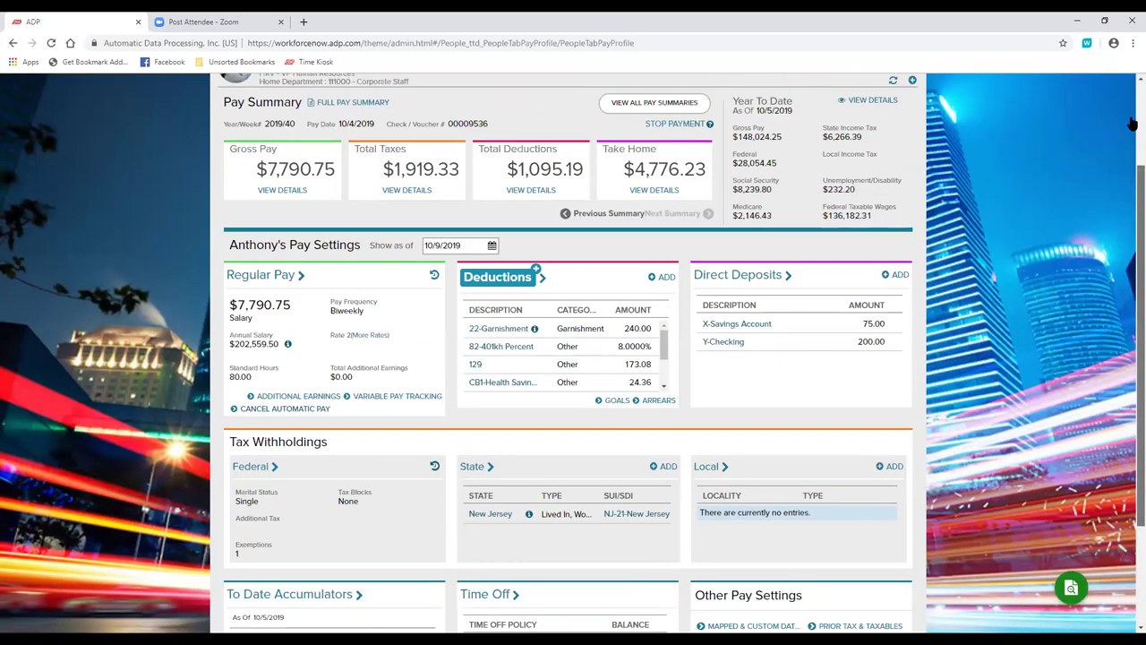
{"action": "scroll", "coordinate": [1133, 123], "scroll_direction": "up", "scroll_amount": 2}
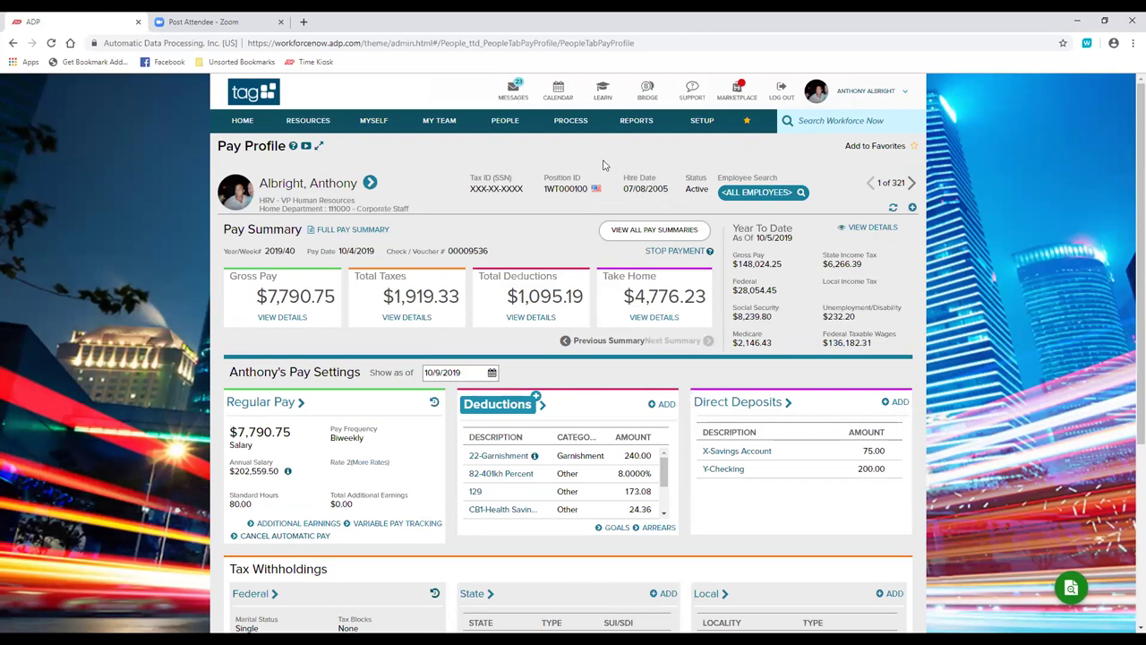
Go to the home dashboard and open Request Time Off from the My Time Off widget.
{"action": "left_click", "coordinate": [243, 121]}
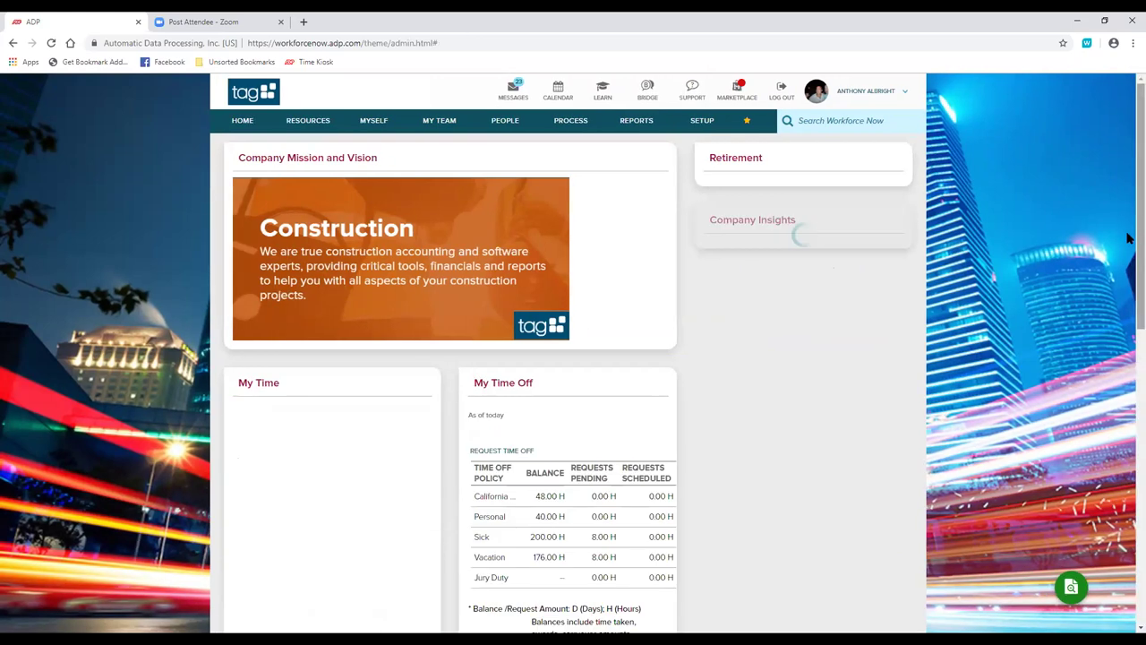
{"action": "scroll", "coordinate": [1128, 295], "scroll_direction": "down", "scroll_amount": 2}
{"action": "scroll", "coordinate": [1128, 311], "scroll_direction": "down", "scroll_amount": 1}
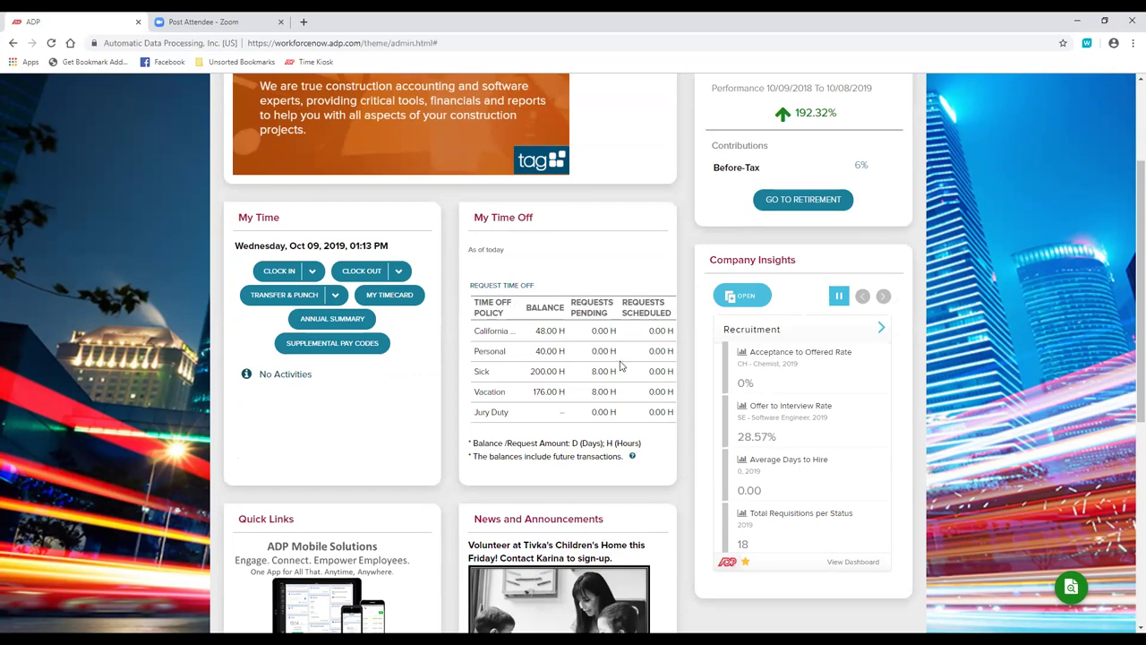
{"action": "left_click", "coordinate": [515, 286]}
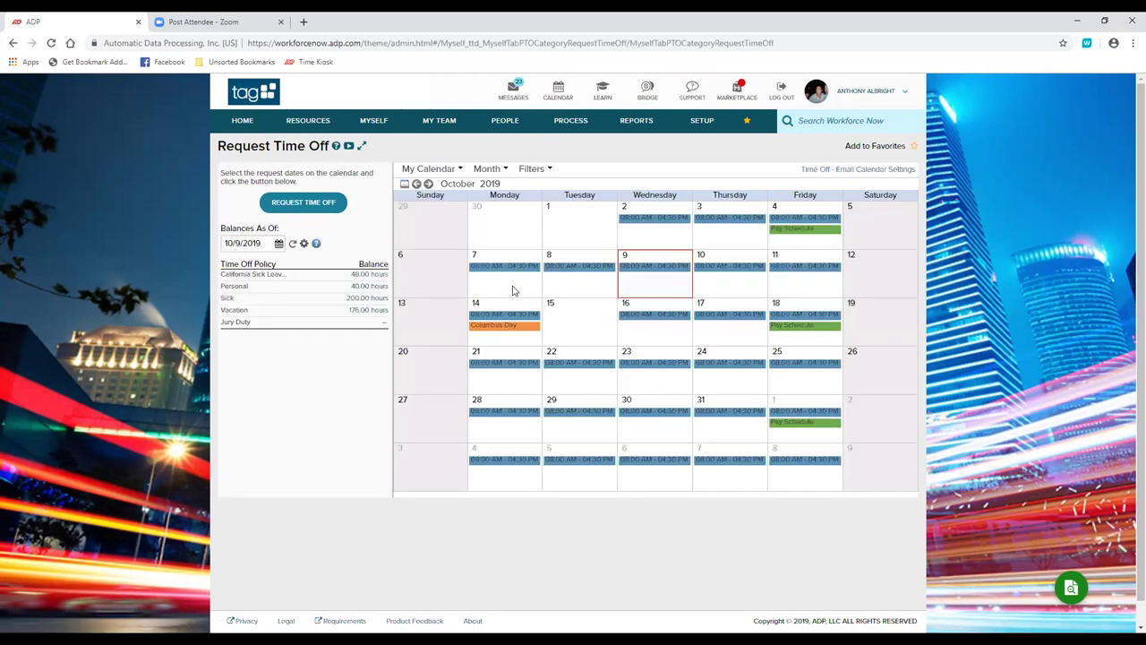
Set the balances date to 12/23/2019 and select October 31 as the day to request off.
{"action": "left_click", "coordinate": [279, 245]}
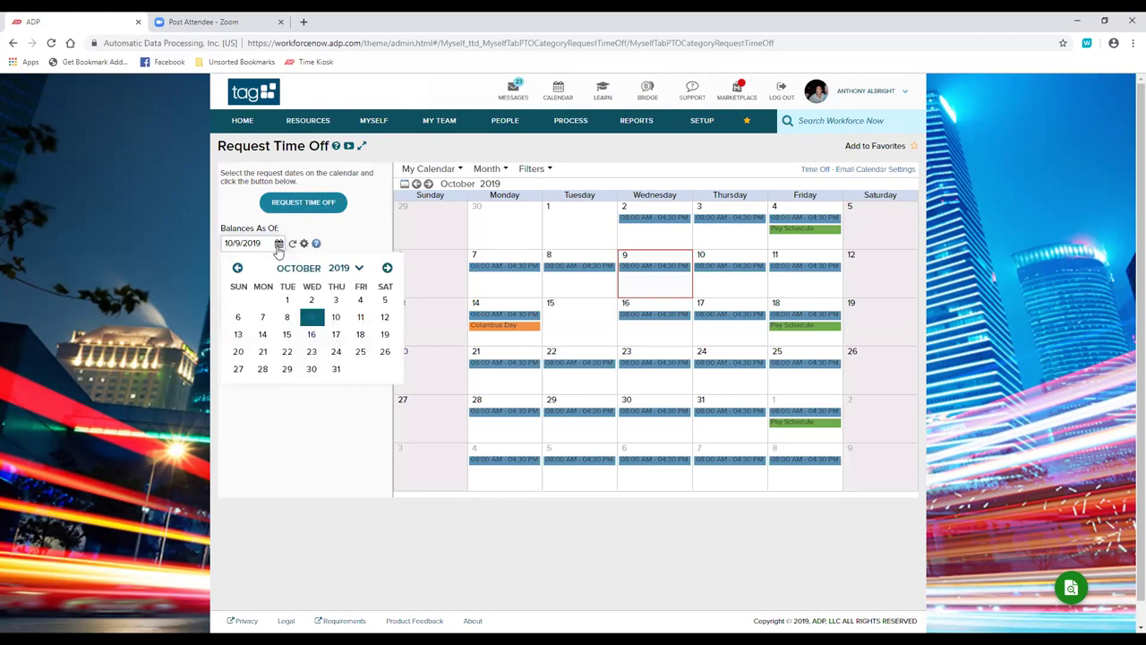
{"action": "left_click", "coordinate": [387, 268]}
{"action": "left_click", "coordinate": [387, 268]}
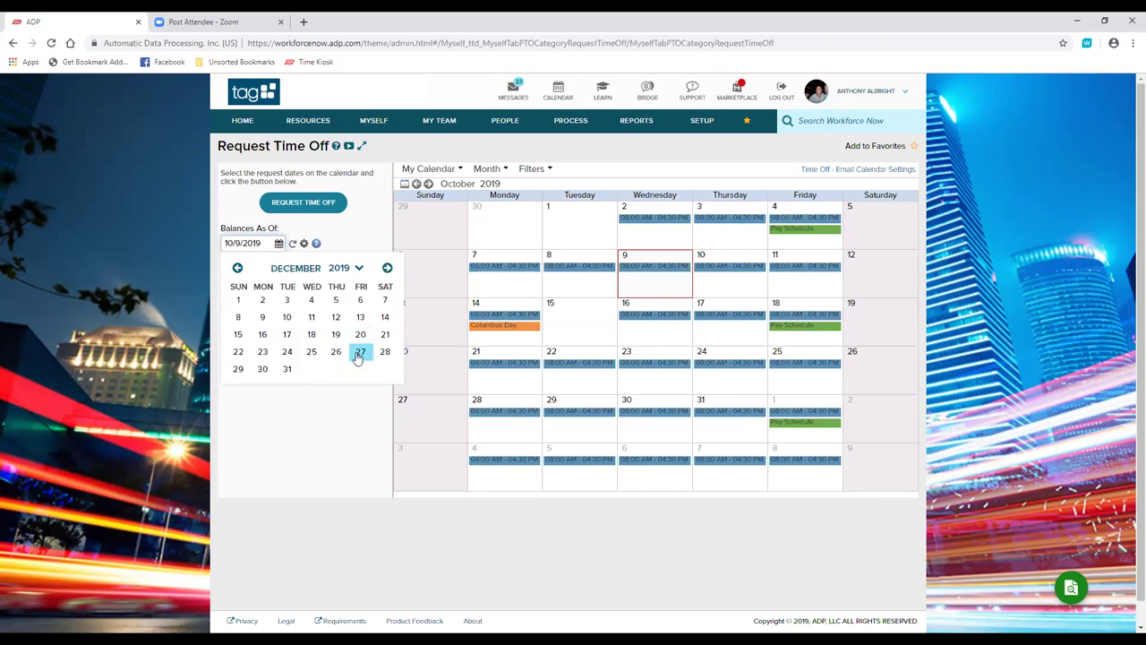
{"action": "left_click", "coordinate": [265, 358]}
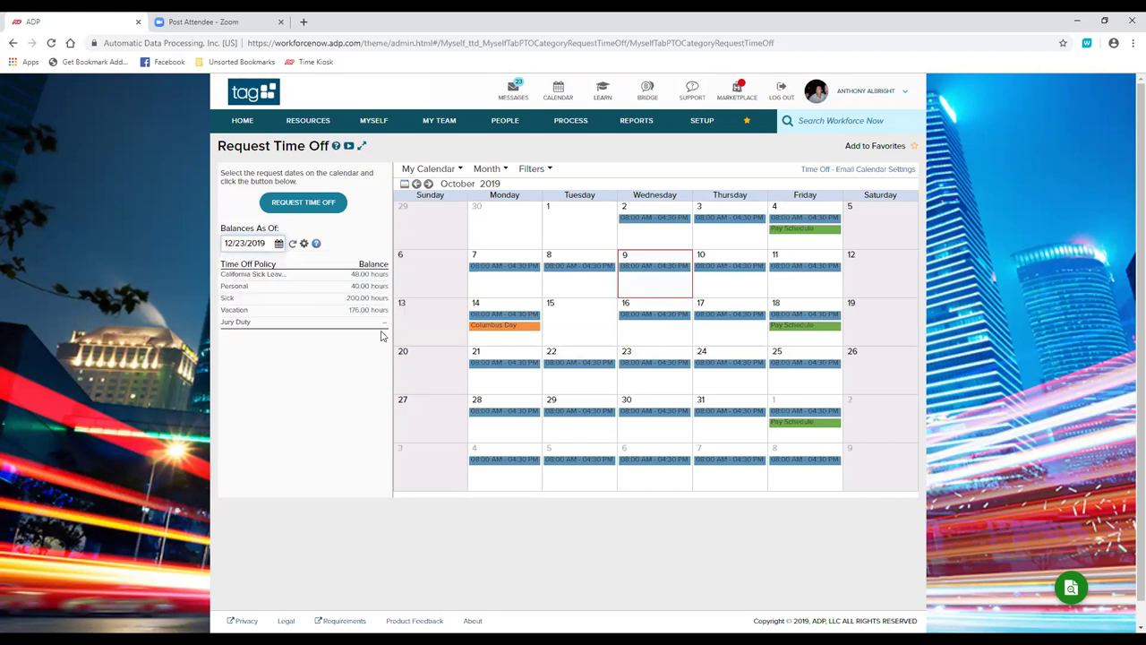
{"action": "left_click", "coordinate": [725, 432]}
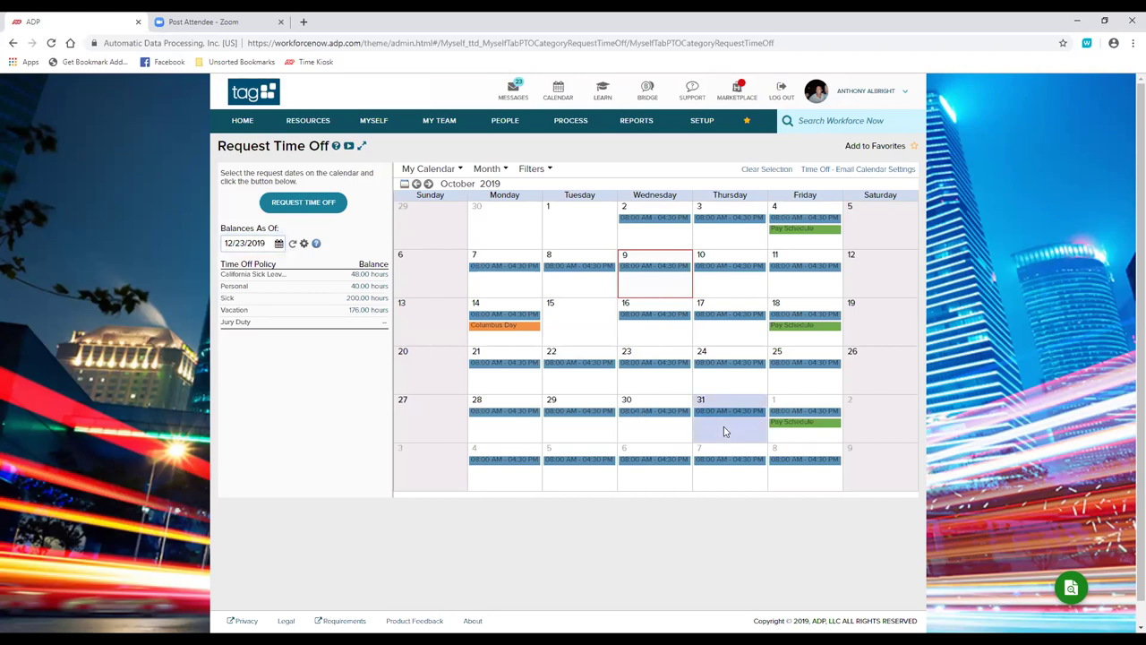
{"action": "left_click", "coordinate": [326, 208]}
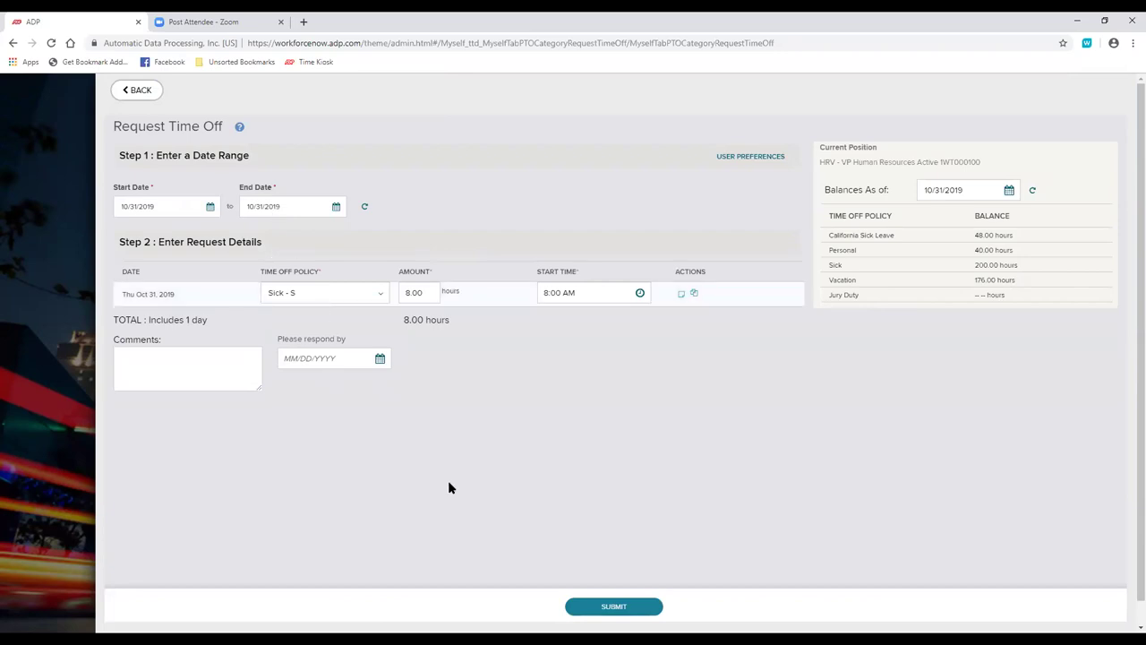
Submit the Sick - S request for 8.00 hours on 10/31/2019.
{"action": "left_click", "coordinate": [620, 616]}
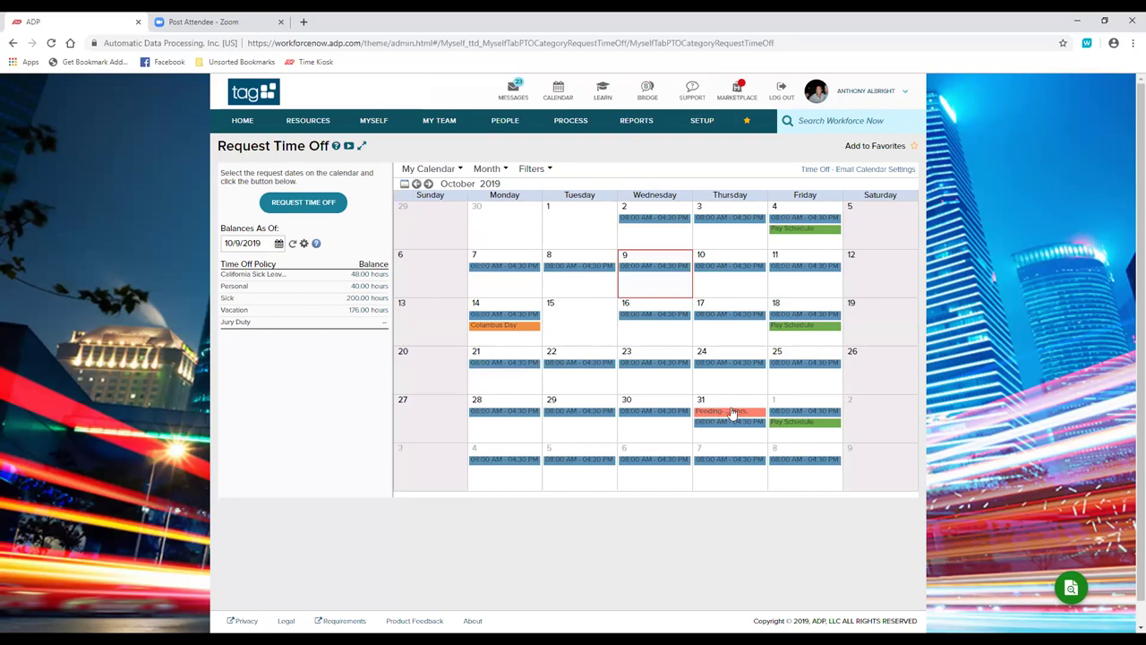
{"action": "left_click", "coordinate": [459, 168]}
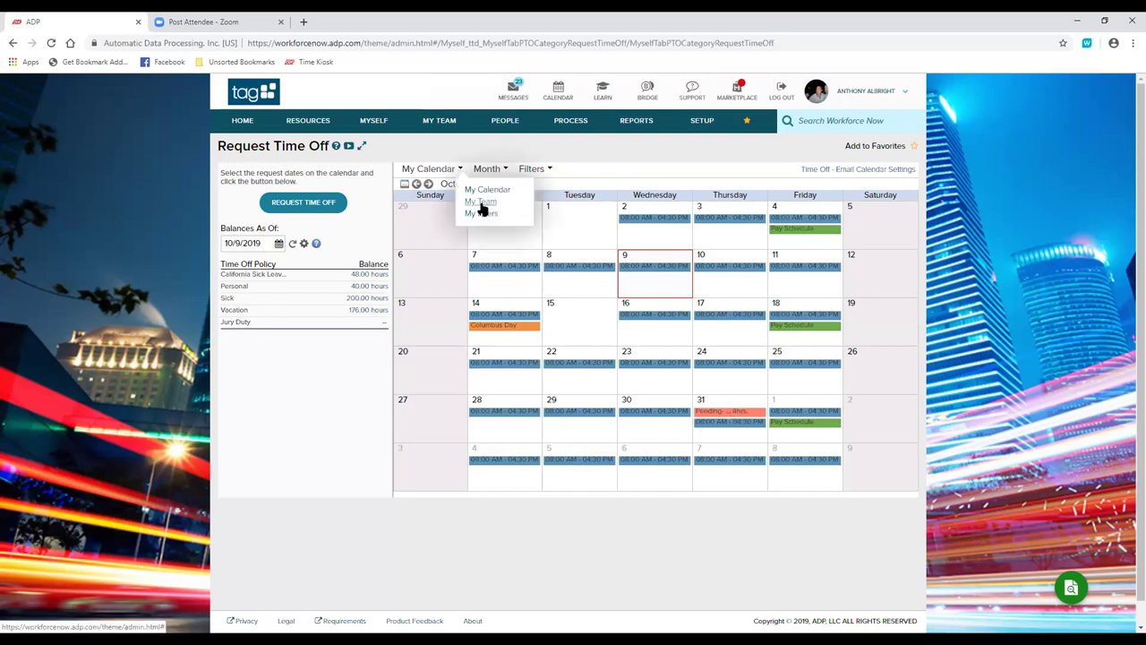
{"action": "left_click", "coordinate": [481, 203]}
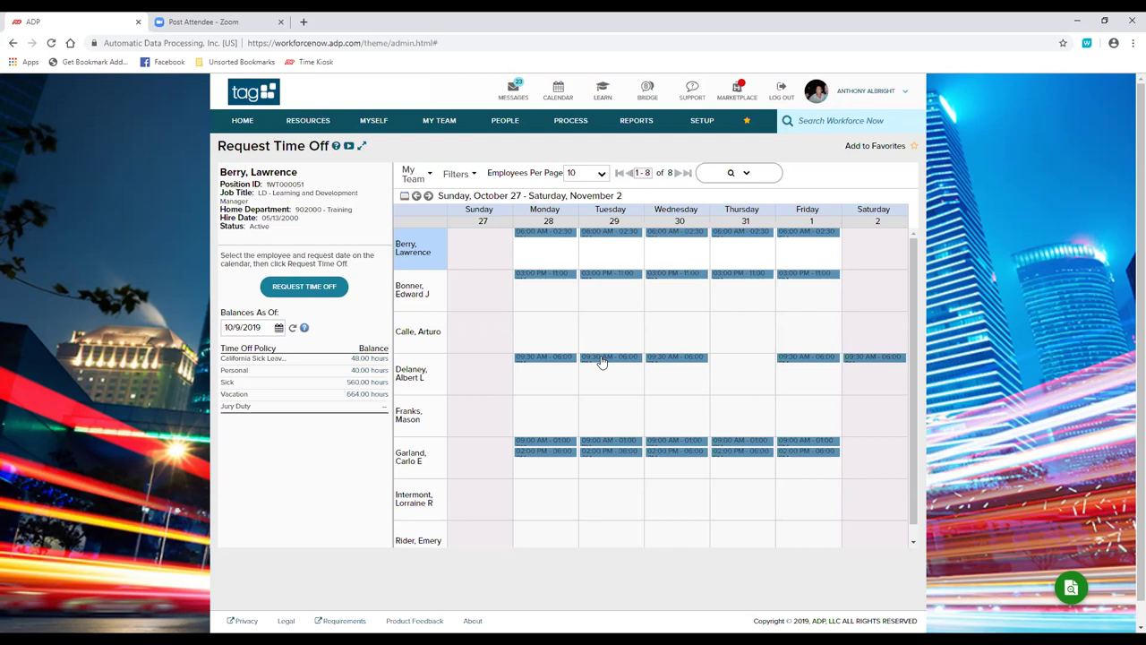
{"action": "left_click", "coordinate": [429, 175]}
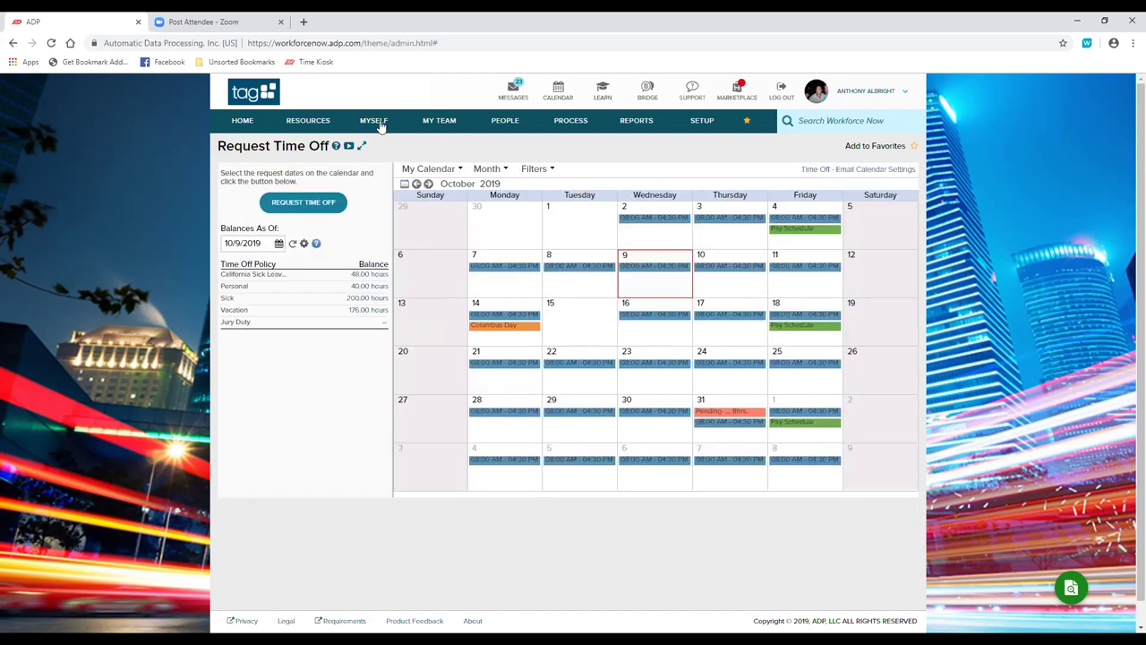
Go to Myself > Time Off > Request Time Off to show the October 2019 calendar and balances.
{"action": "left_click", "coordinate": [380, 125]}
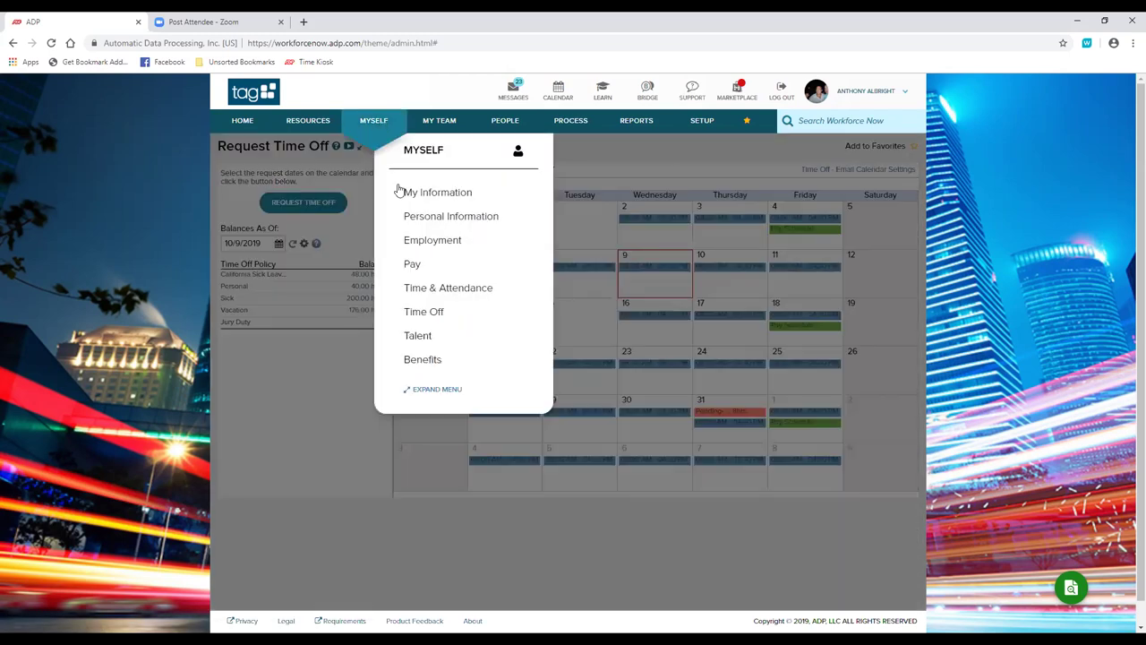
{"action": "mouse_move", "coordinate": [437, 204]}
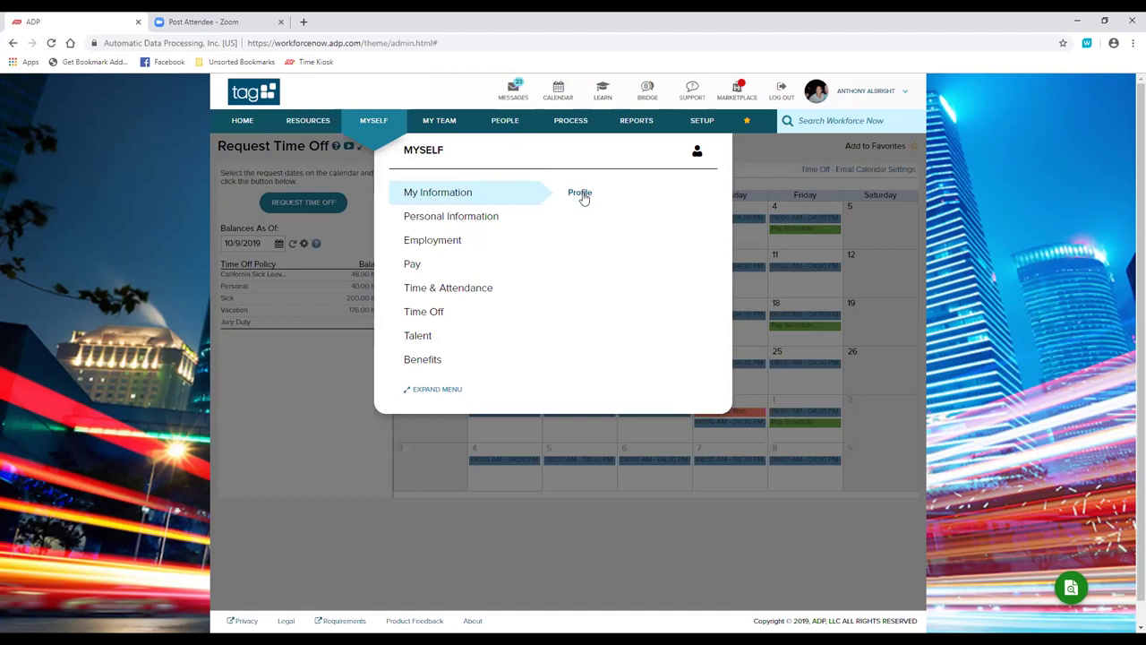
{"action": "mouse_move", "coordinate": [489, 228]}
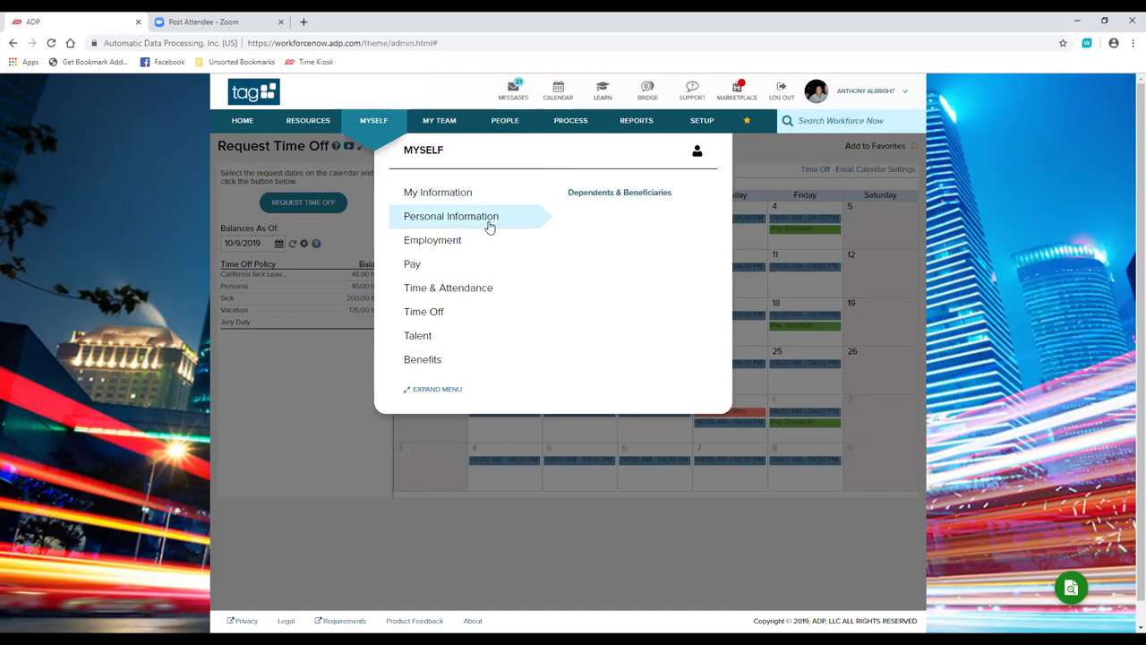
{"action": "mouse_move", "coordinate": [464, 245]}
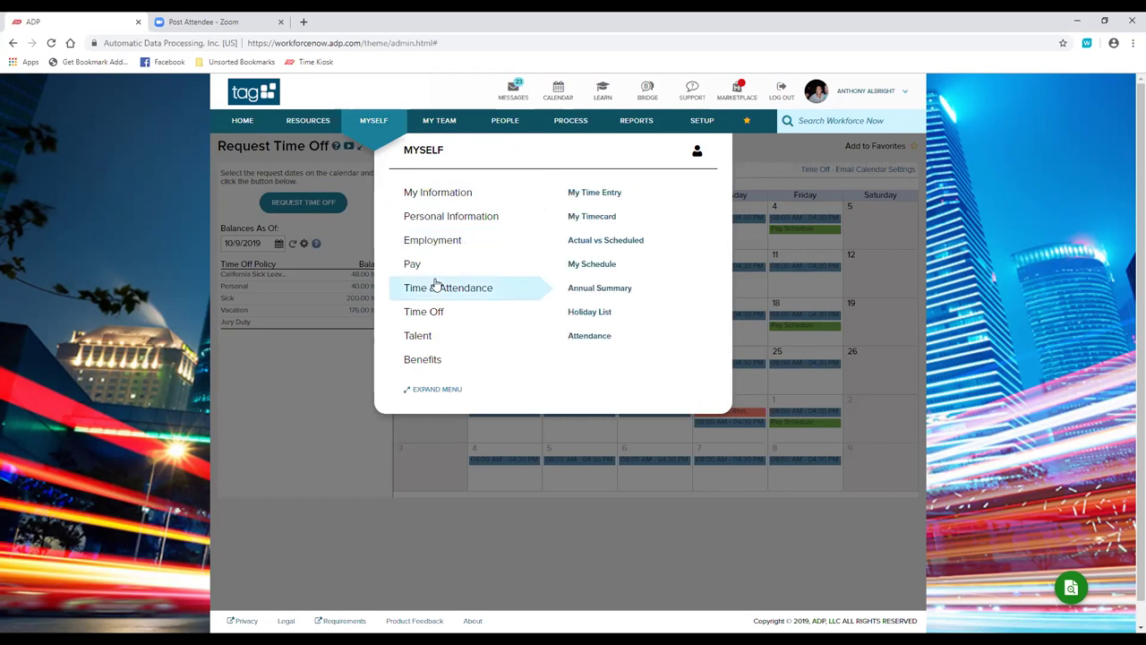
{"action": "mouse_move", "coordinate": [433, 269]}
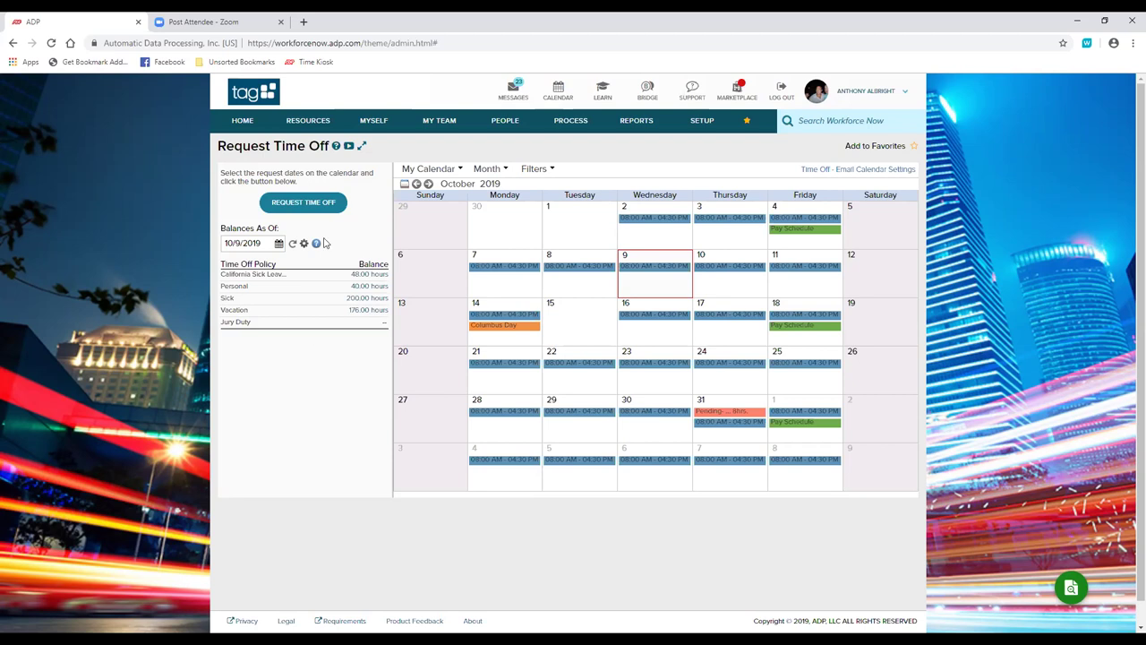
Open Total Rewards from the Myself Pay menu to view the 2018 statement.
{"action": "left_click", "coordinate": [383, 127]}
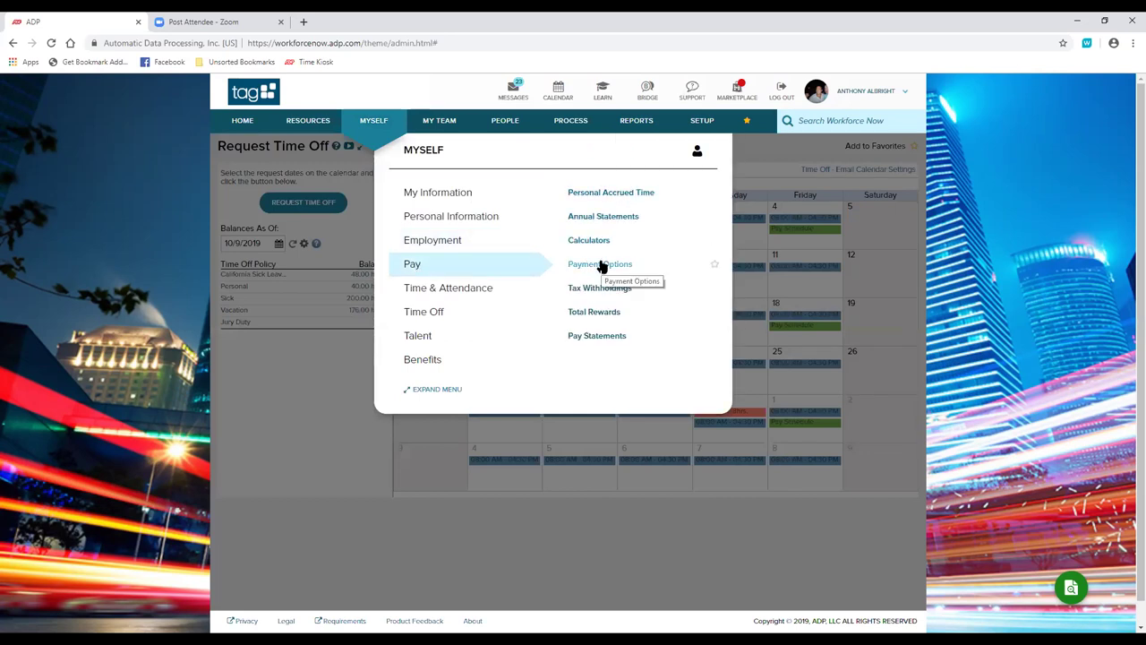
{"action": "left_click", "coordinate": [601, 314]}
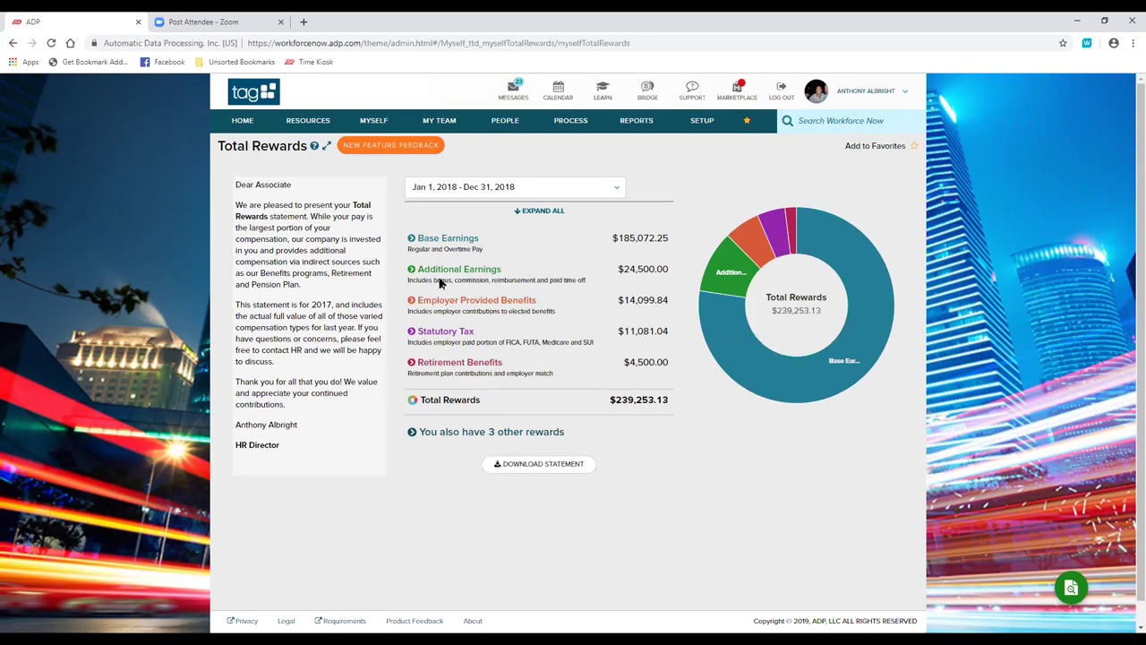
{"action": "left_click", "coordinate": [412, 270]}
{"action": "left_click", "coordinate": [412, 350]}
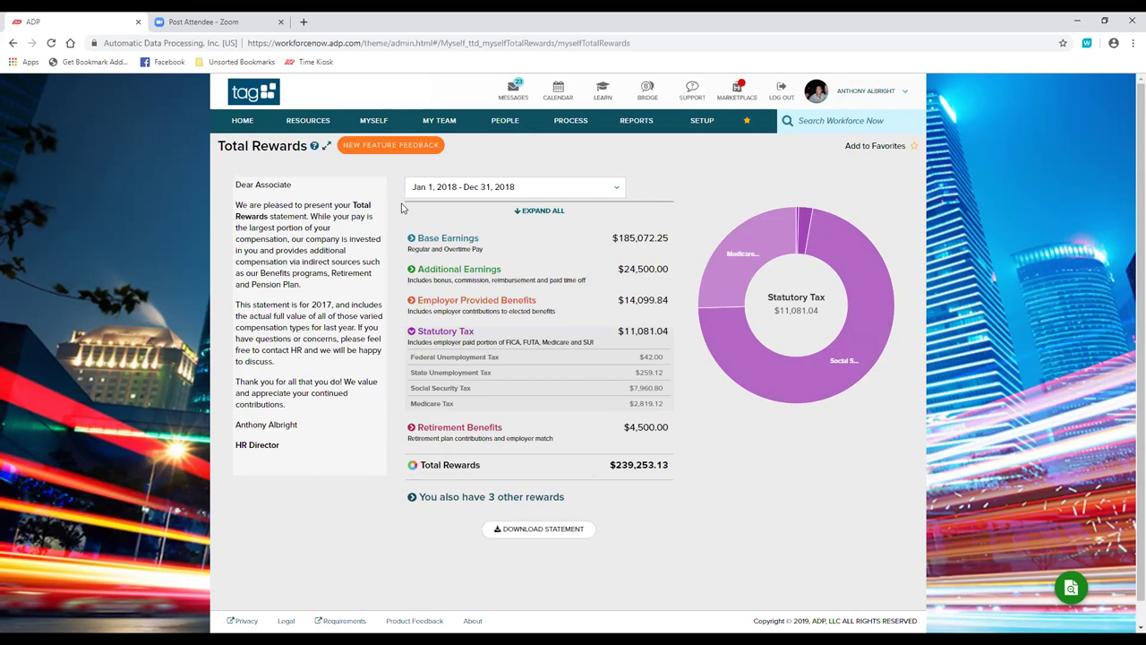
{"action": "left_click", "coordinate": [413, 270]}
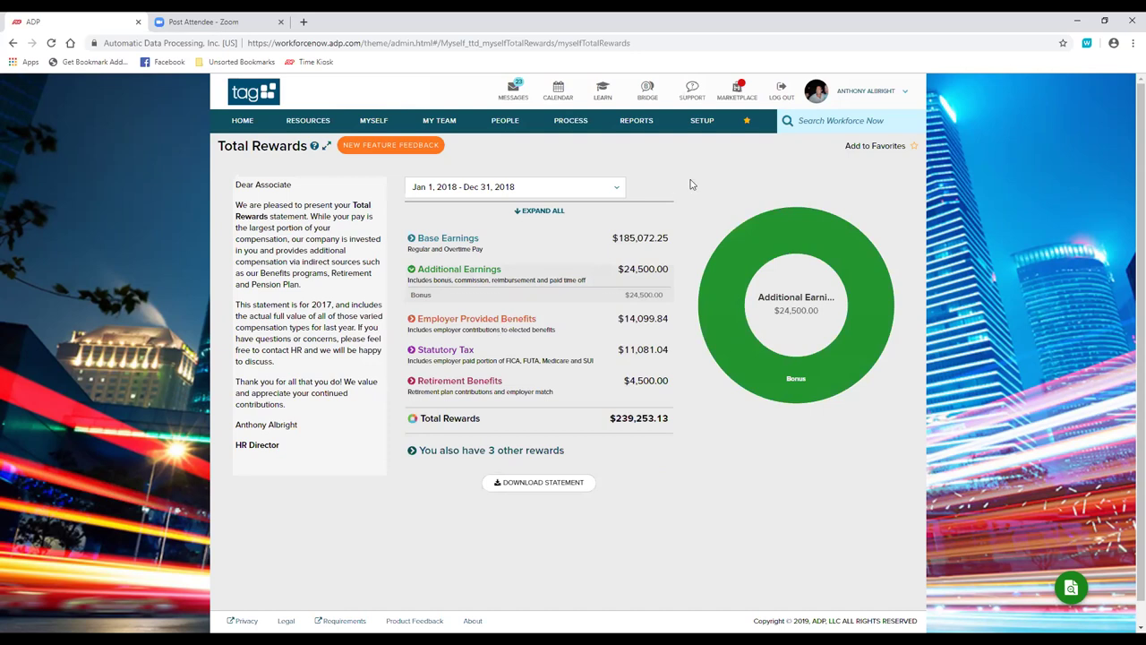
{"action": "left_click", "coordinate": [450, 421]}
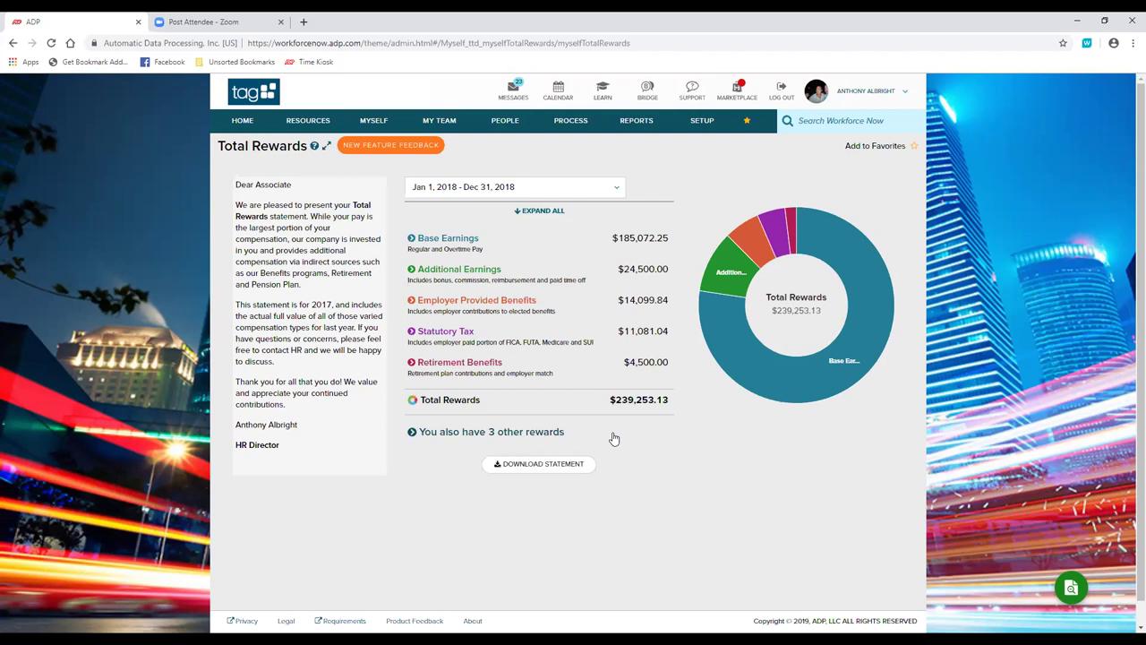
Open Talent Profile from the People section's Personal Information menu.
{"action": "left_click", "coordinate": [519, 124]}
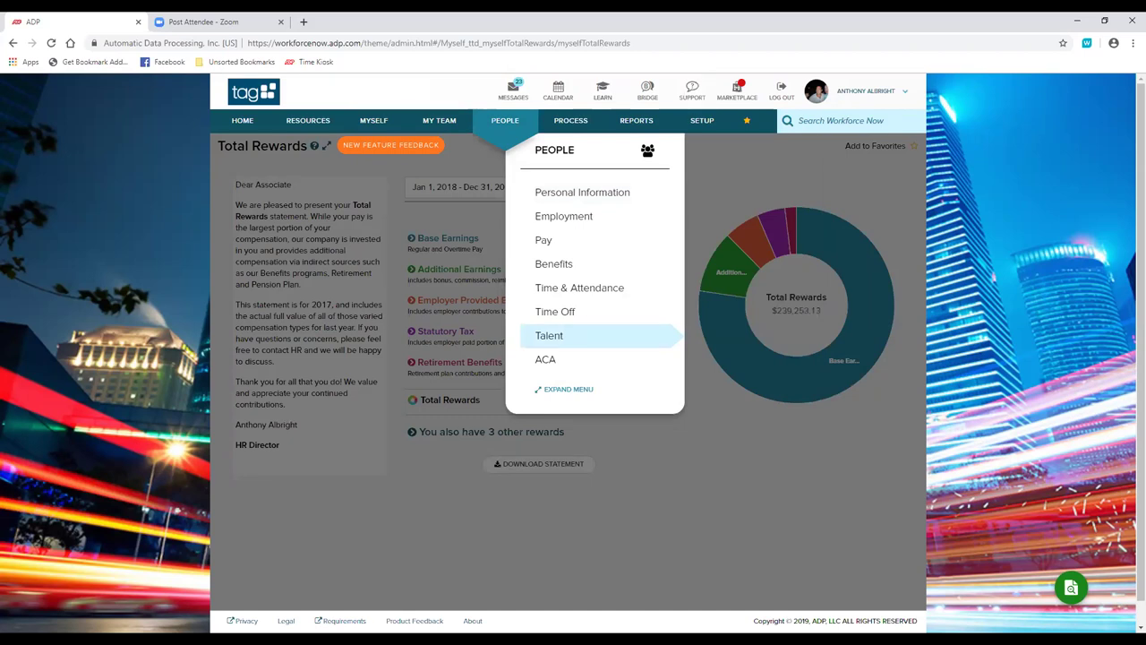
{"action": "mouse_move", "coordinate": [635, 191]}
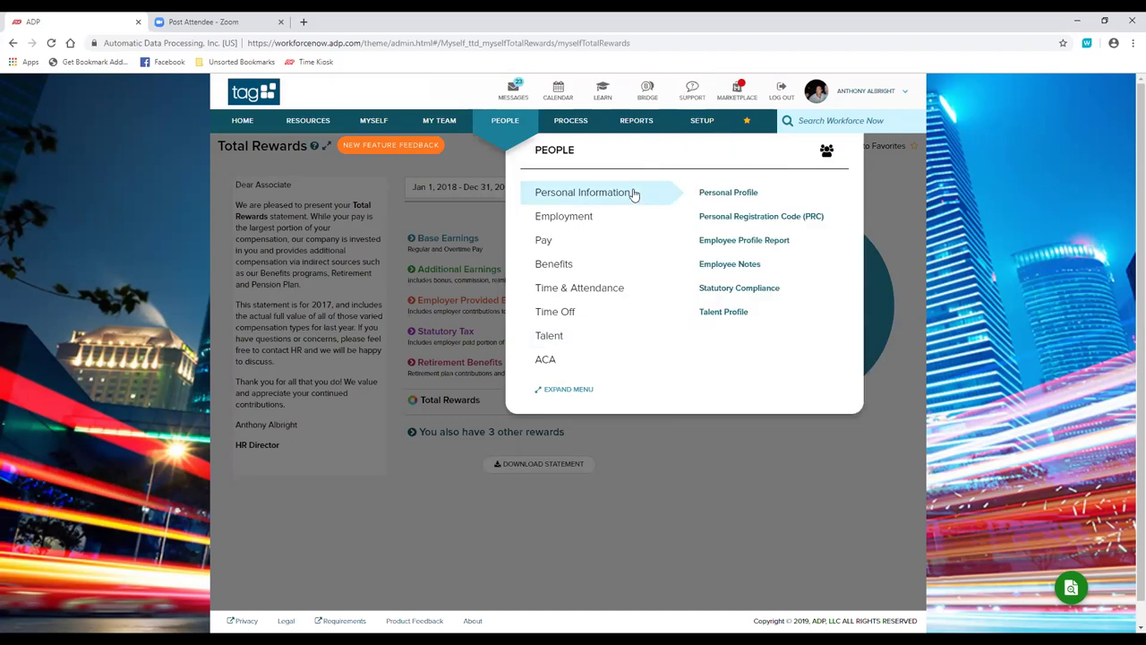
{"action": "left_click", "coordinate": [715, 313]}
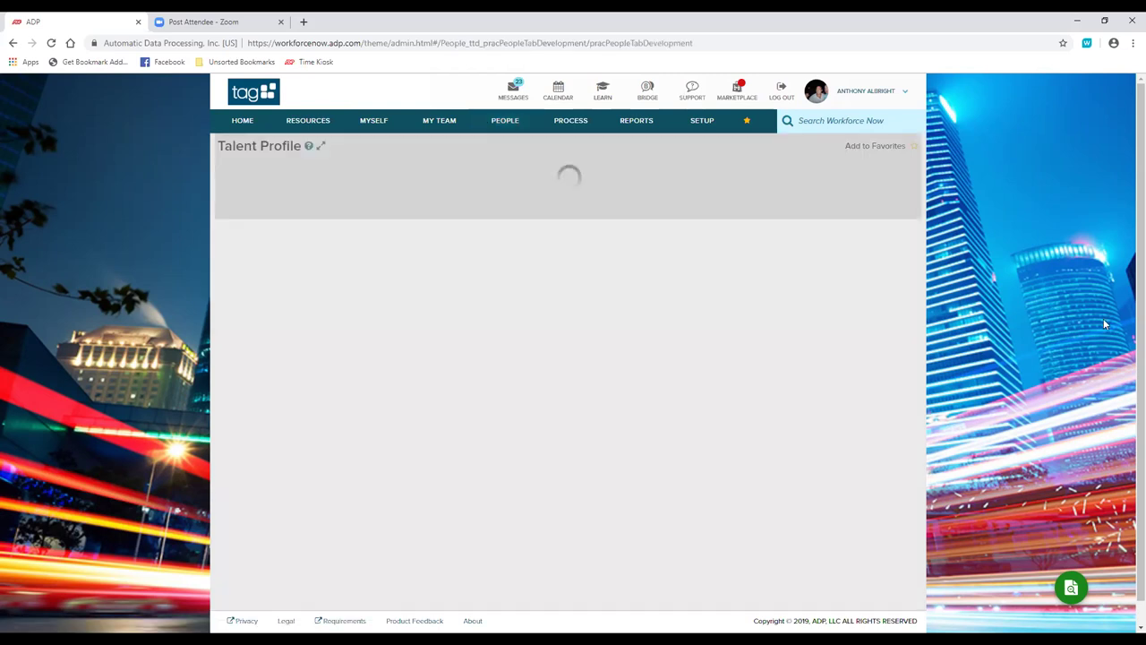
{"action": "scroll", "coordinate": [1130, 285], "scroll_direction": "down", "scroll_amount": 1}
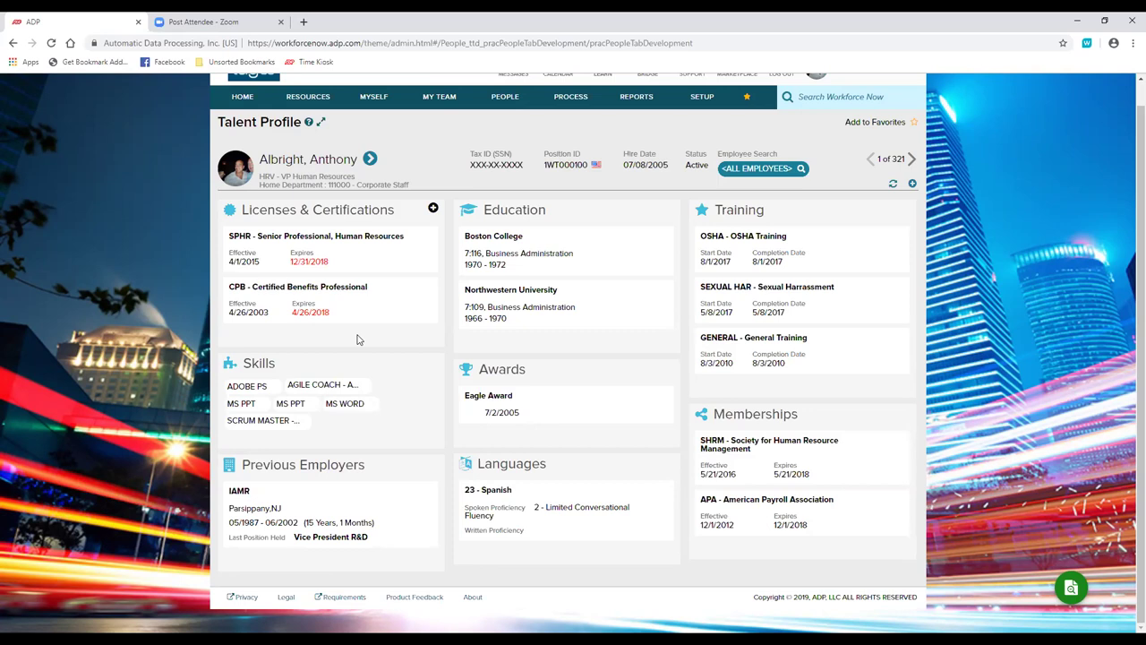
Open People > Personal Information > Statutory Compliance and scroll through the I-9, EEO, FMLA and OSHA records.
{"action": "left_click", "coordinate": [509, 97]}
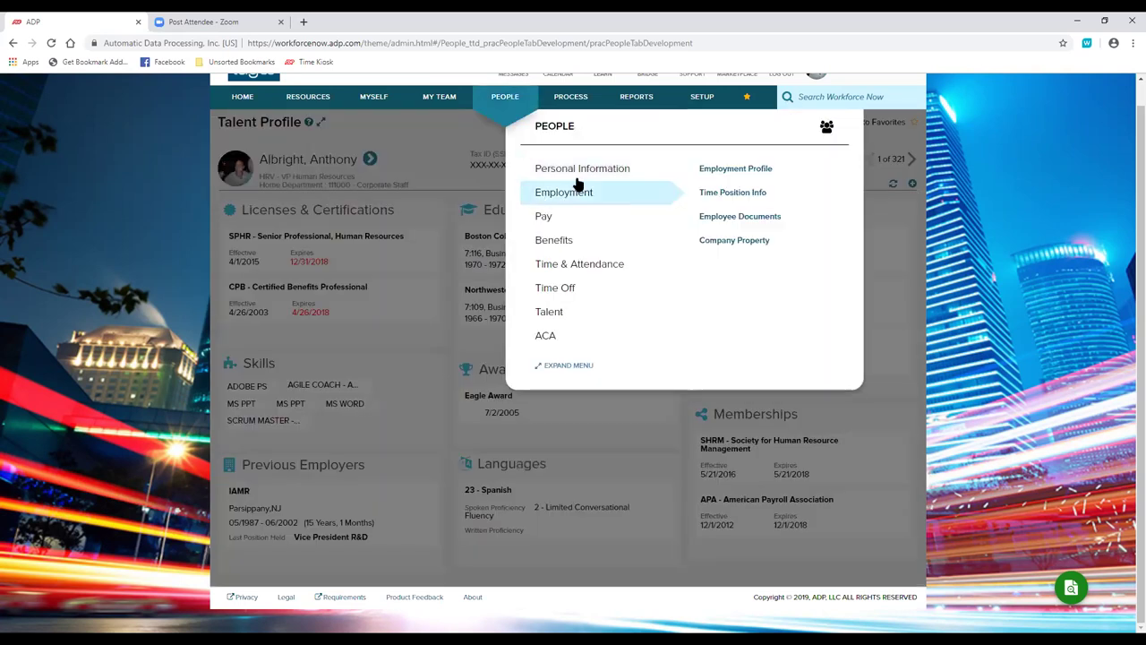
{"action": "mouse_move", "coordinate": [591, 204]}
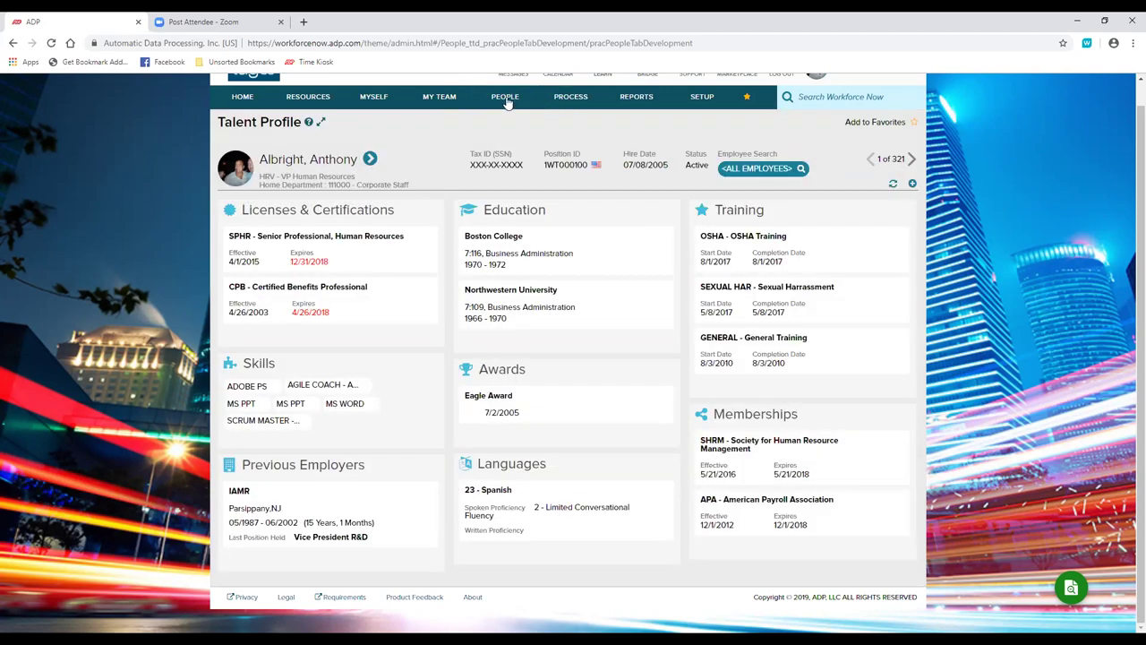
{"action": "left_click", "coordinate": [507, 103]}
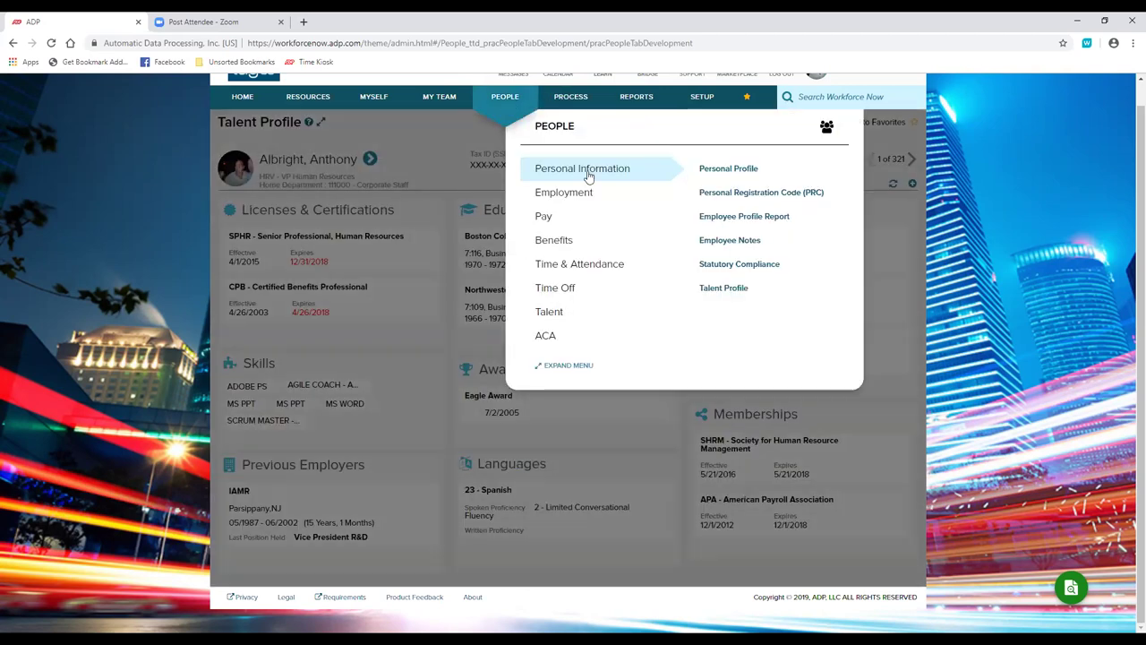
{"action": "left_click", "coordinate": [731, 273]}
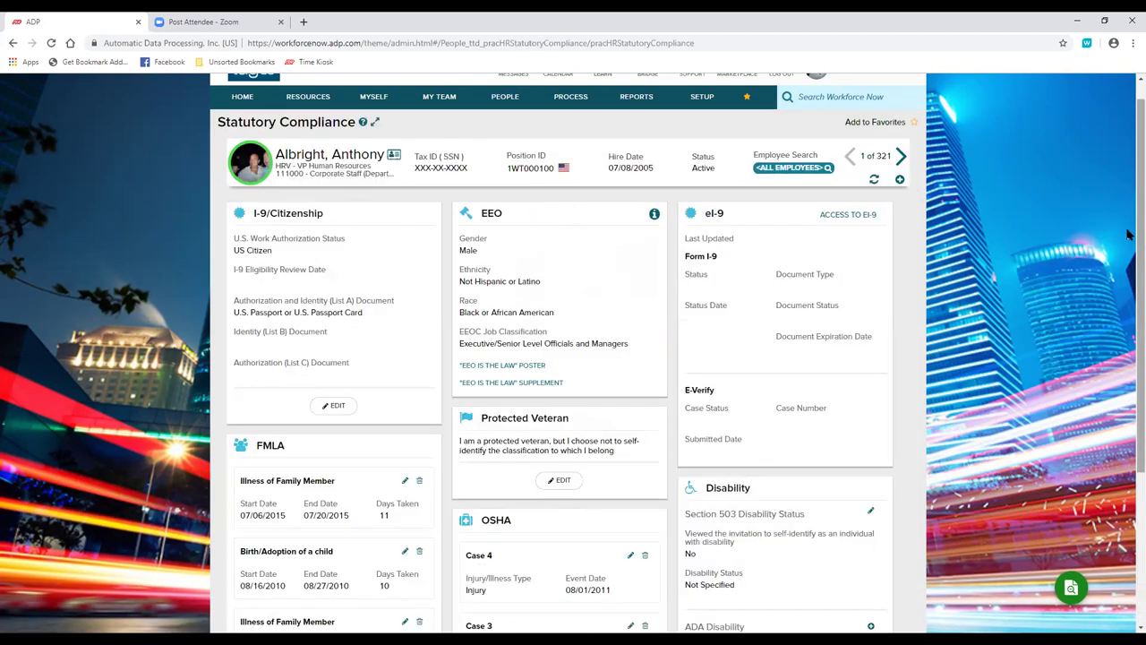
{"action": "scroll", "coordinate": [1131, 234], "scroll_direction": "down", "scroll_amount": 2}
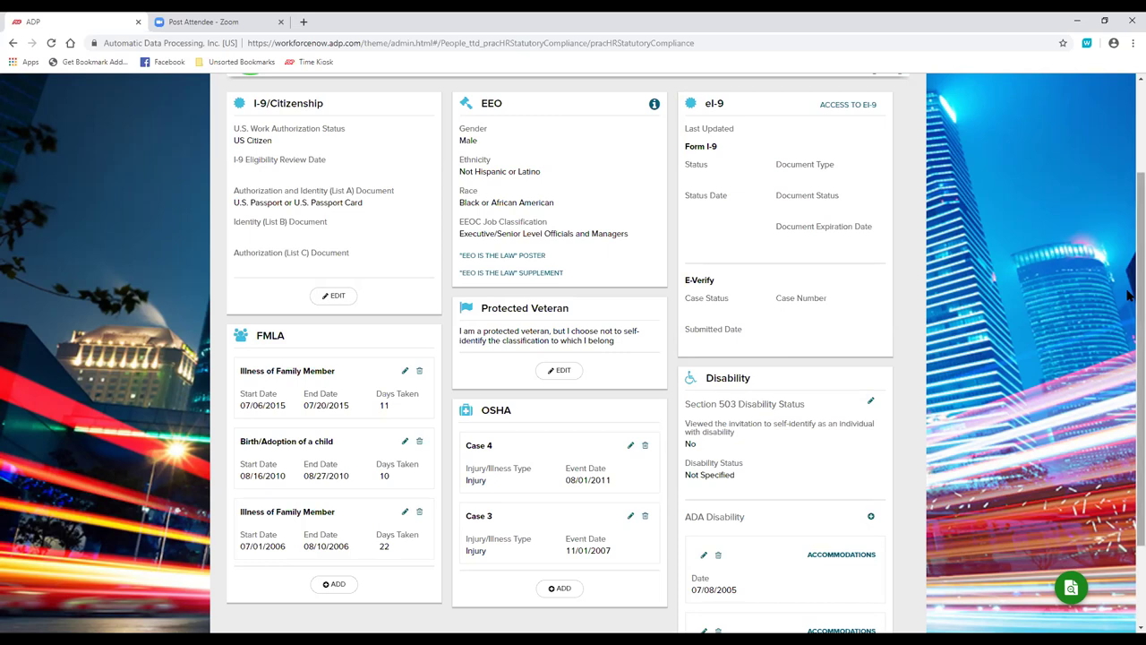
{"action": "scroll", "coordinate": [1130, 170], "scroll_direction": "up", "scroll_amount": 3}
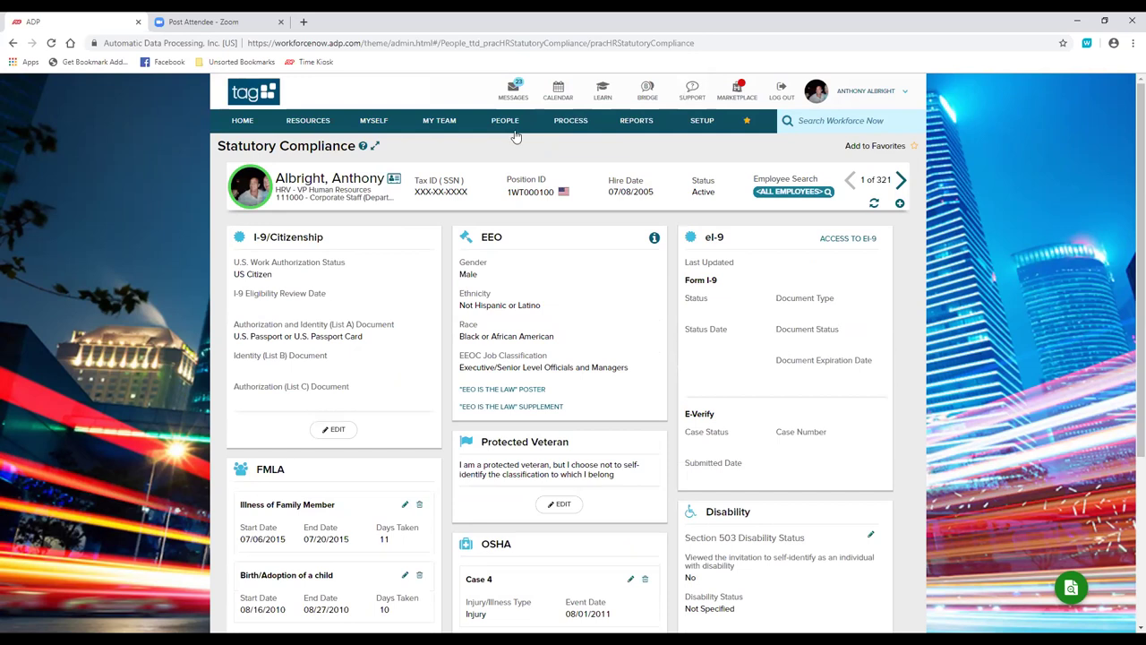
Open the Organizational Chart from the My Team section's menu.
{"action": "left_click", "coordinate": [373, 123]}
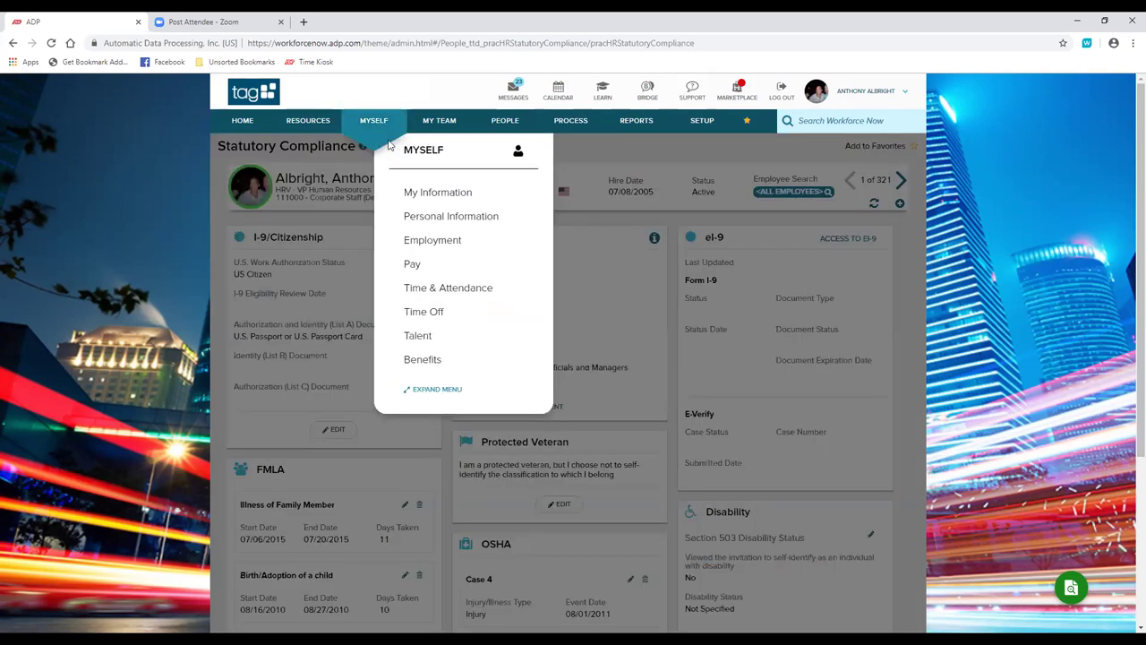
{"action": "left_click", "coordinate": [440, 122]}
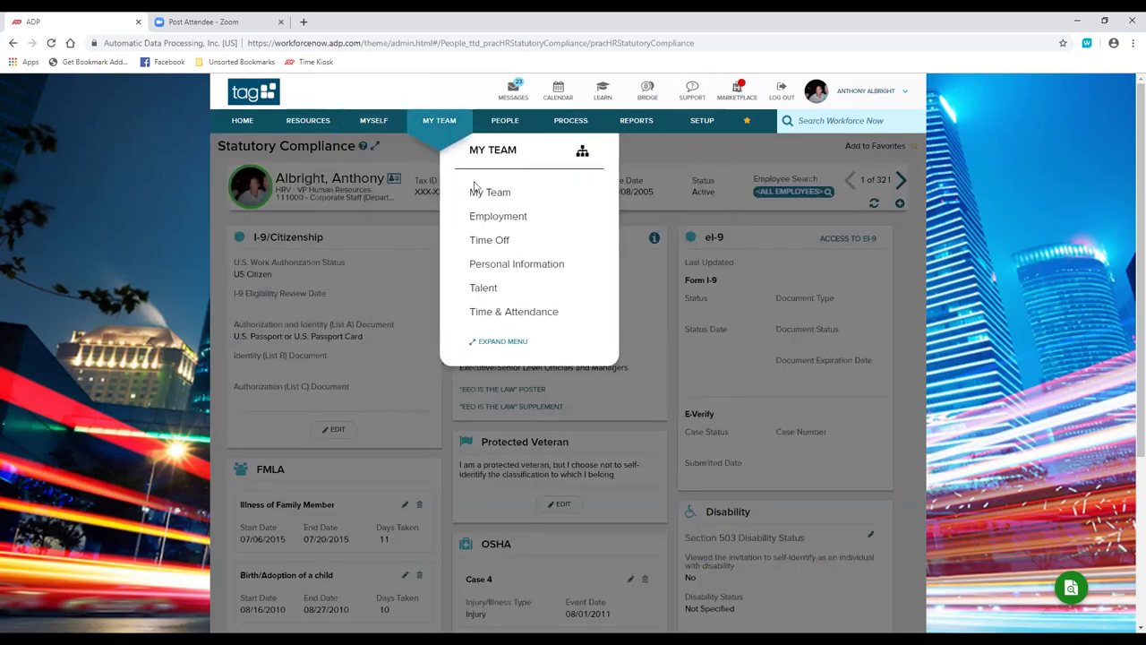
{"action": "mouse_move", "coordinate": [486, 199]}
{"action": "left_click", "coordinate": [660, 220]}
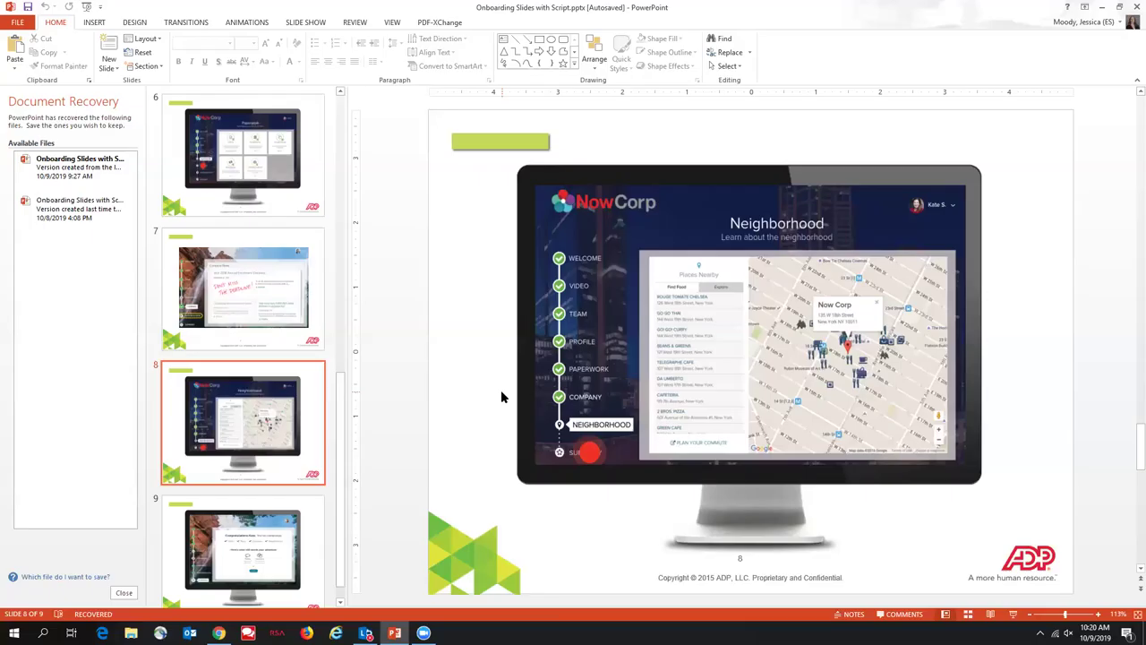
Start the Onboarding slide show from the beginning and advance to slide 6, Paperwork.
{"action": "key", "text": "F5"}
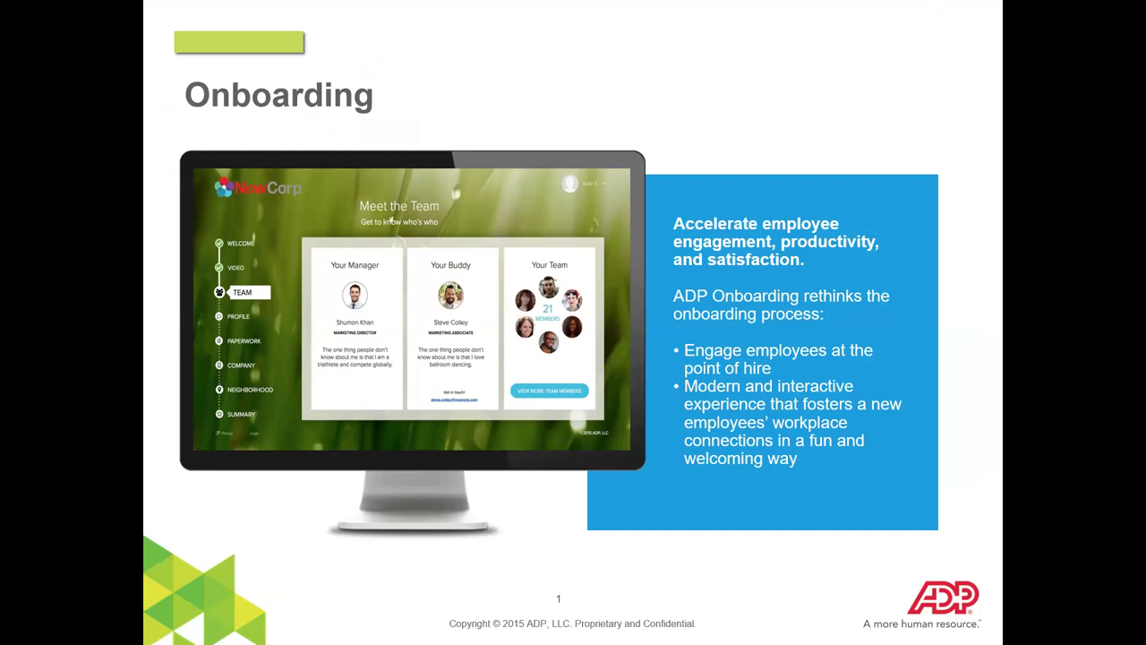
{"action": "key", "text": "Right"}
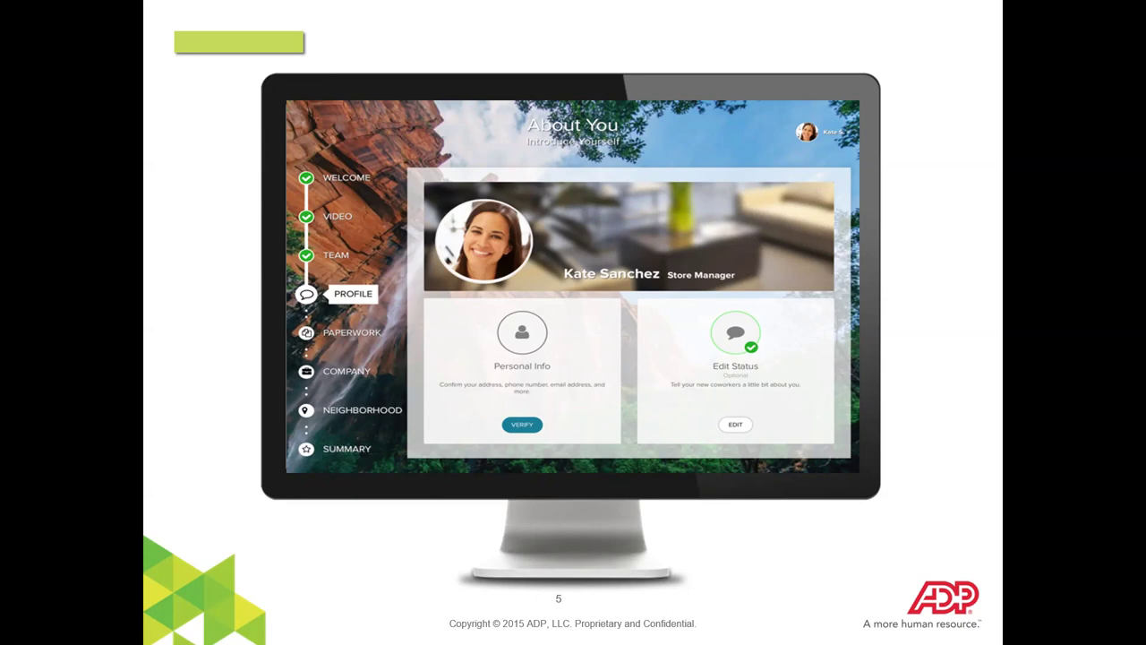
{"action": "key", "text": "Right"}
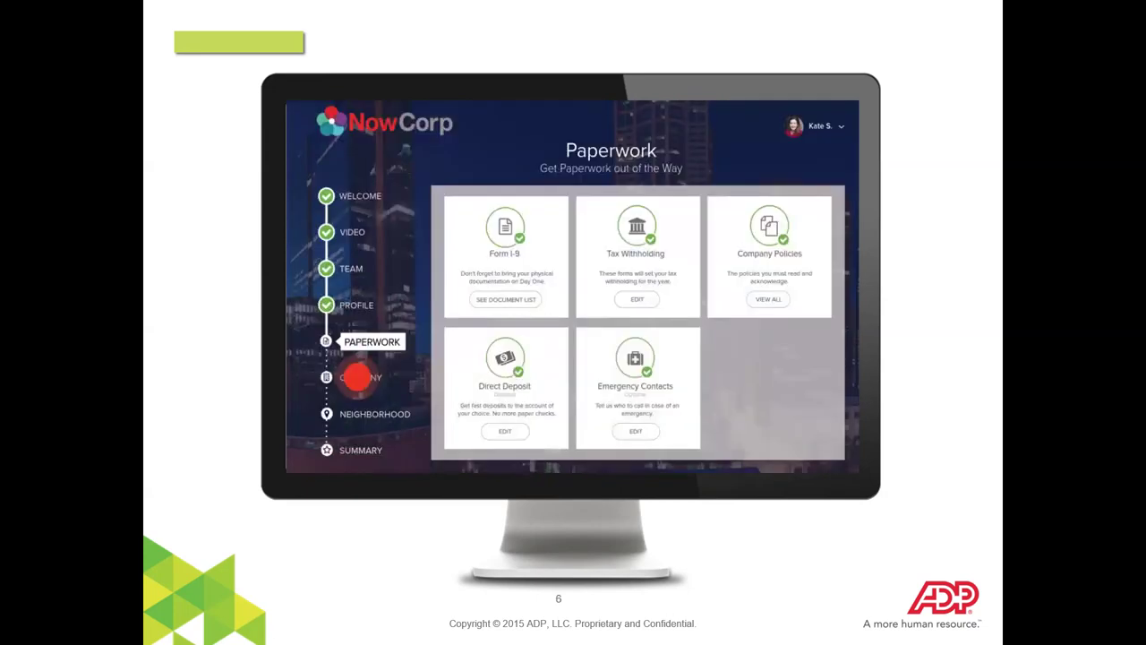
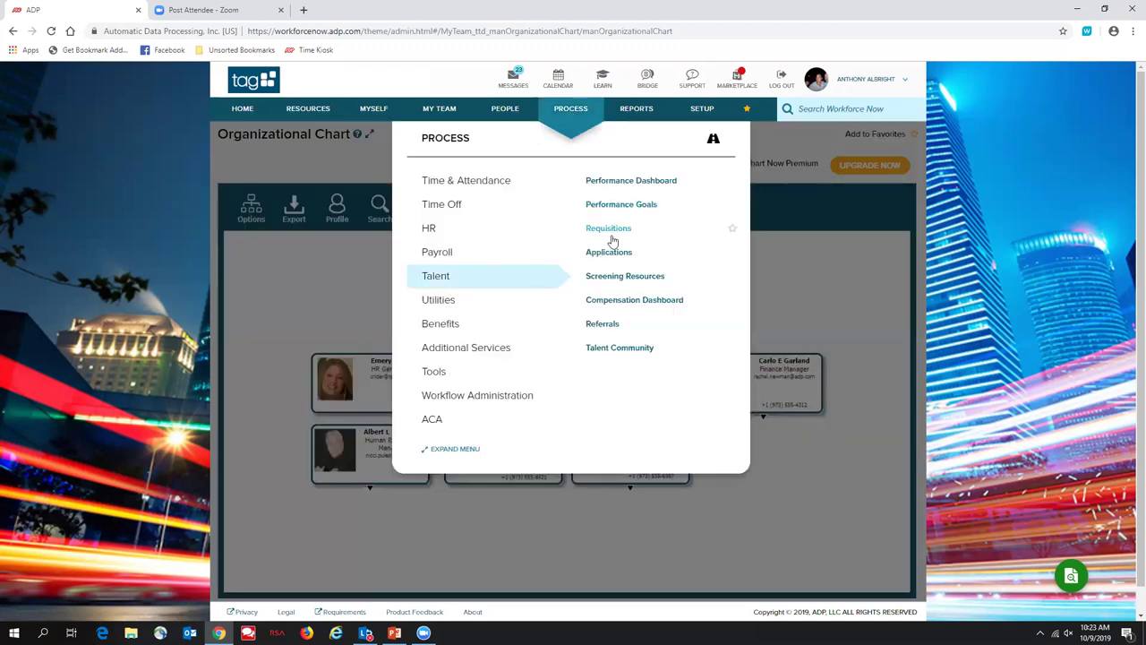
Open Requisitions and view the Applications status and sourcing charts for 143 applications.
{"action": "left_click", "coordinate": [615, 235]}
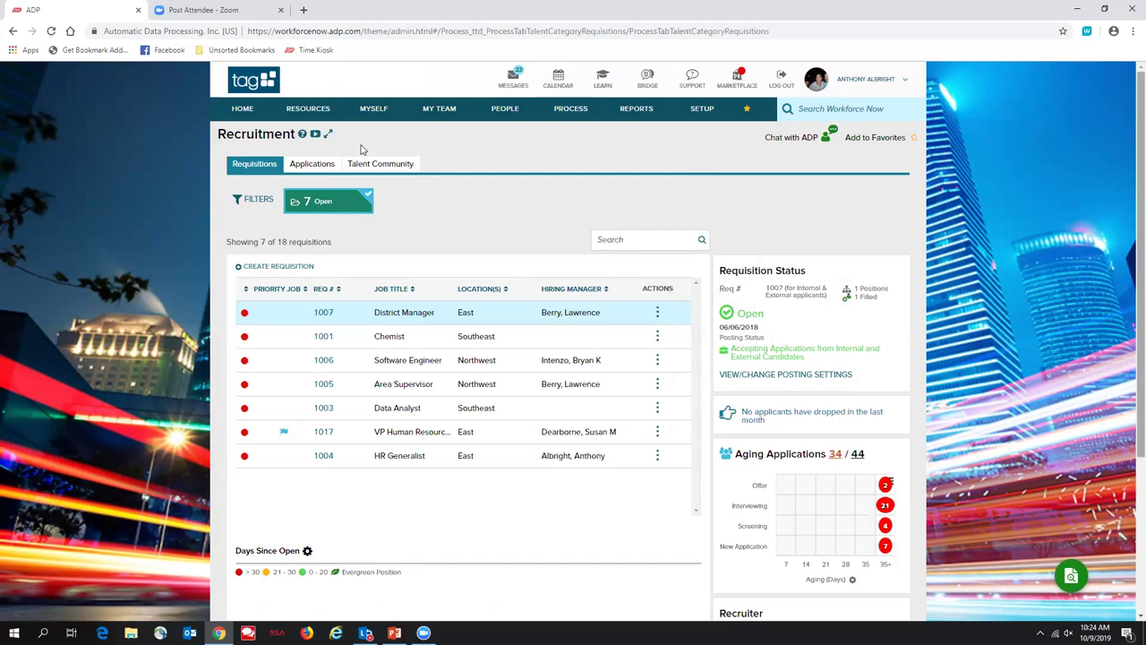
{"action": "left_click", "coordinate": [321, 168]}
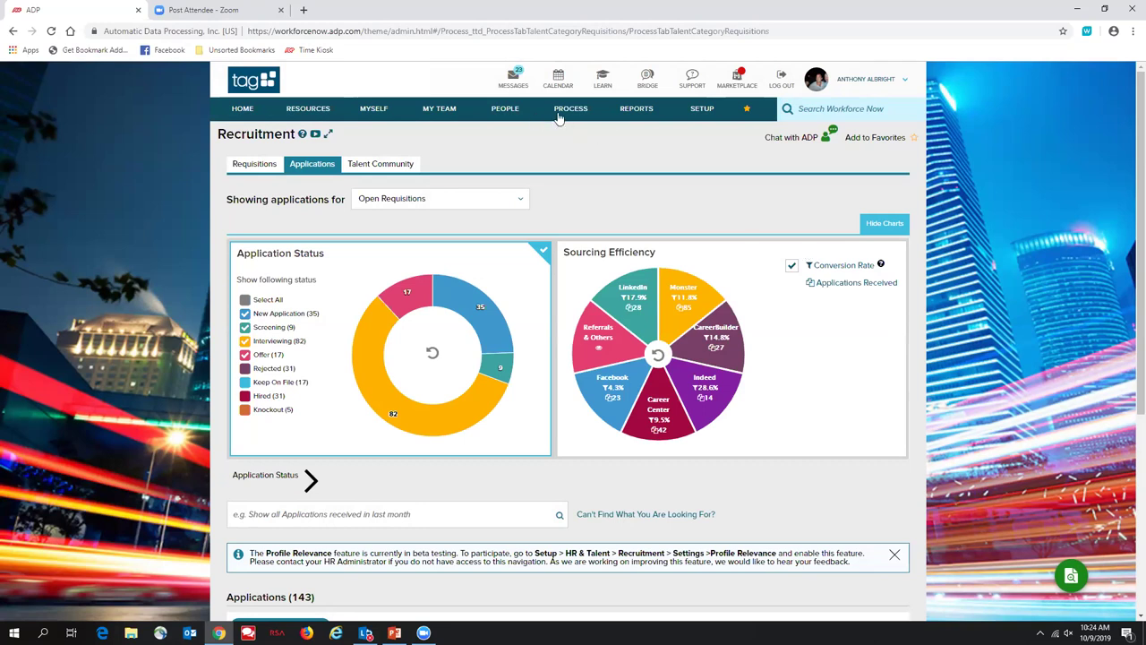
{"action": "mouse_move", "coordinate": [561, 108]}
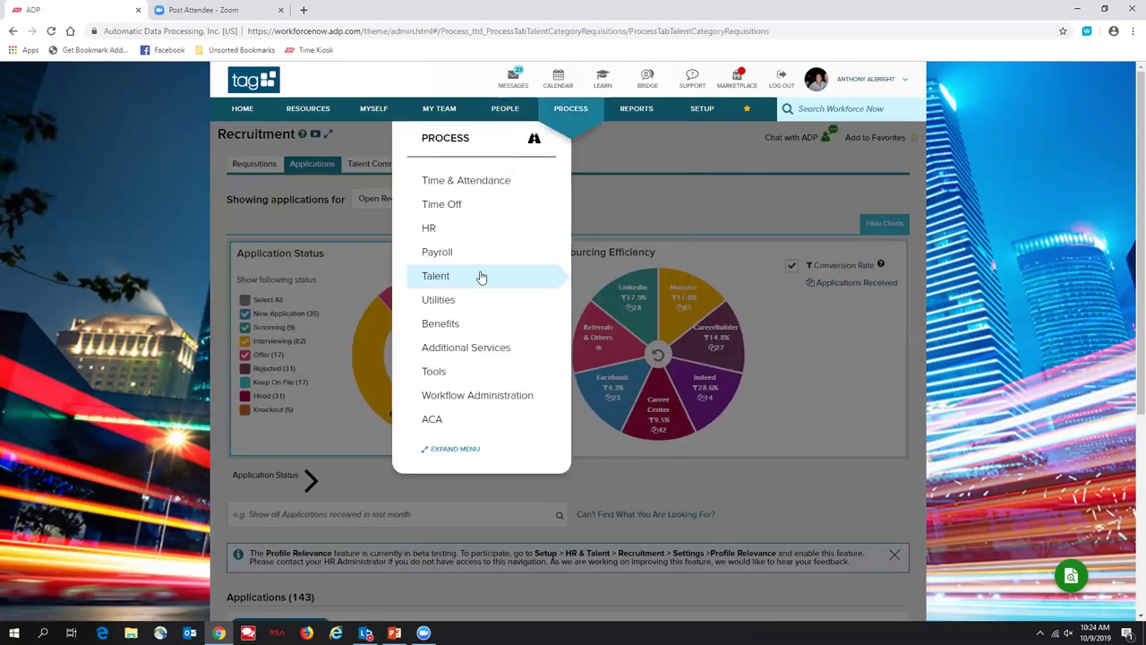
Open the Performance Dashboard and scroll through the three overdue Annual Reviews cycles.
{"action": "mouse_move", "coordinate": [479, 276]}
{"action": "left_click", "coordinate": [624, 181]}
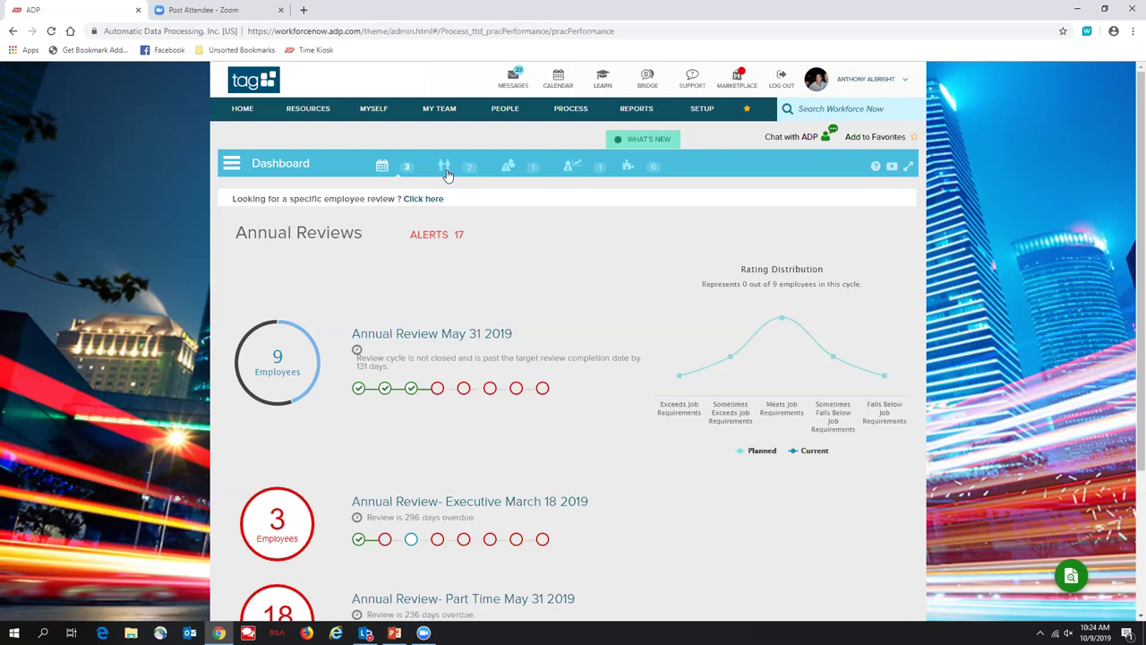
{"action": "scroll", "coordinate": [1130, 233], "scroll_direction": "down", "scroll_amount": 1}
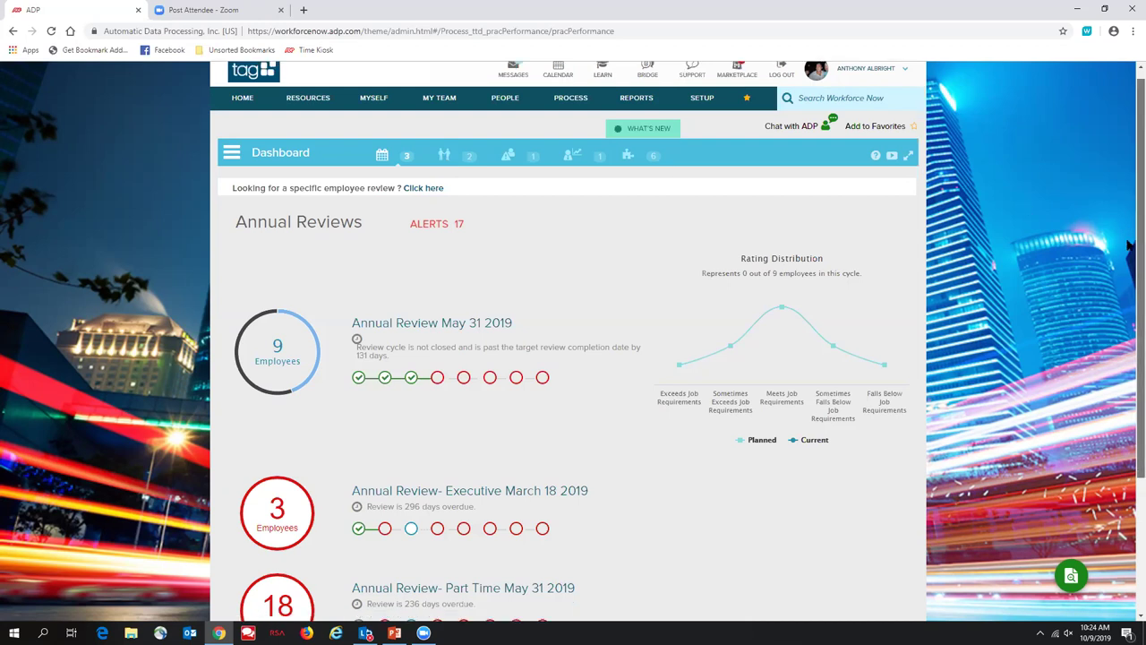
{"action": "scroll", "coordinate": [1130, 246], "scroll_direction": "down", "scroll_amount": 3}
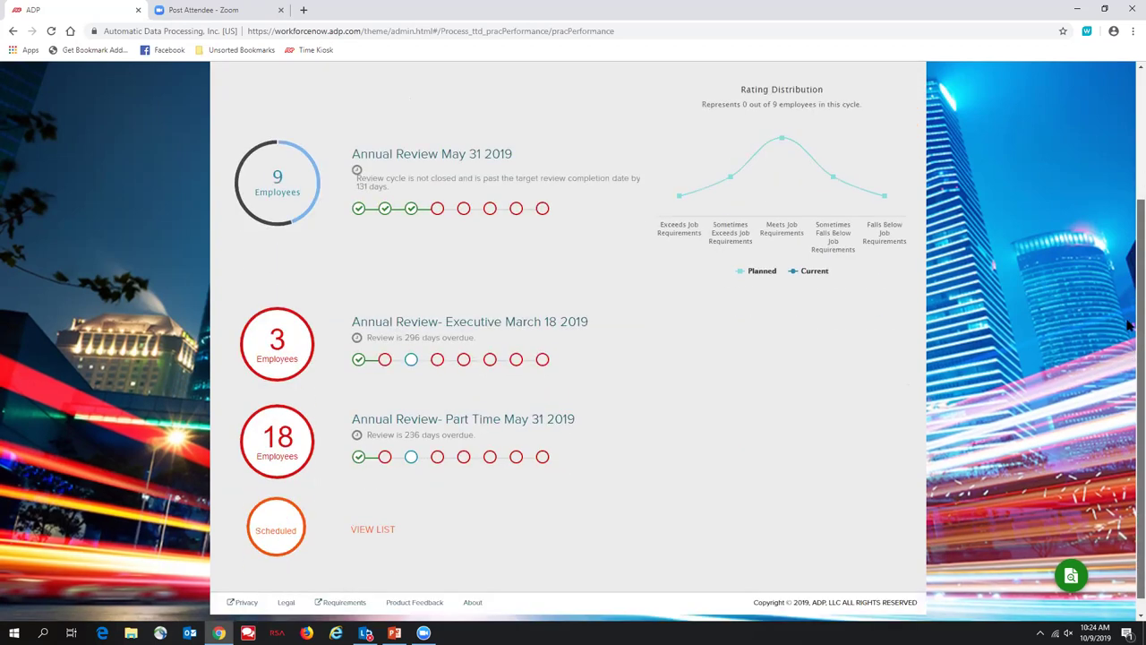
{"action": "scroll", "coordinate": [1131, 327], "scroll_direction": "up", "scroll_amount": 3}
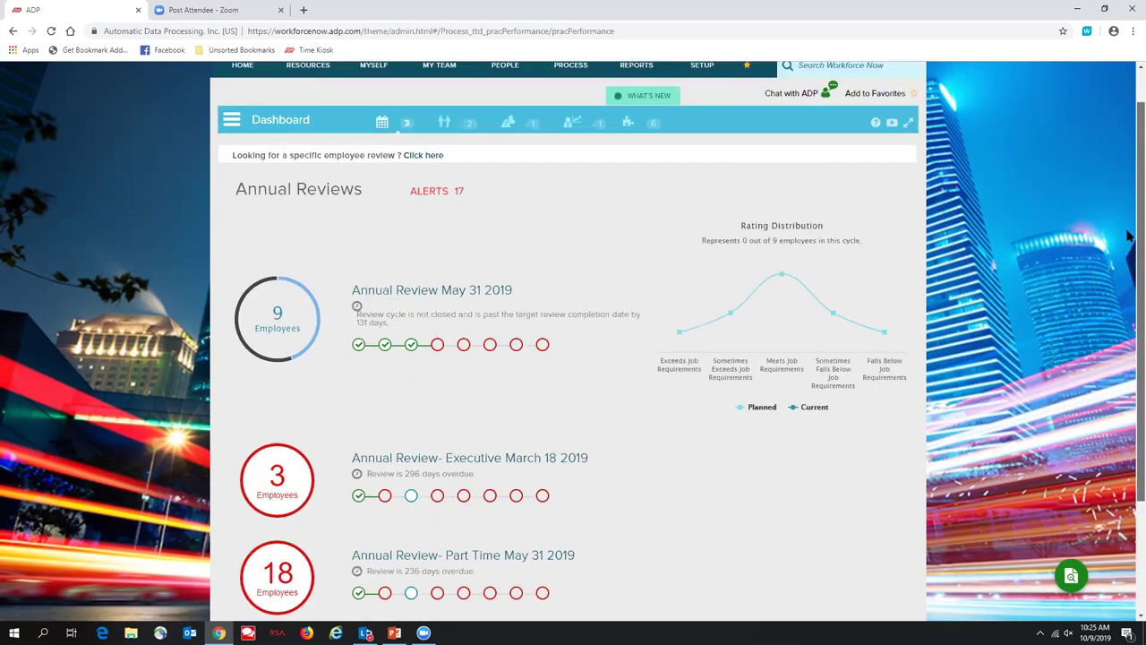
{"action": "scroll", "coordinate": [1131, 235], "scroll_direction": "up", "scroll_amount": 1}
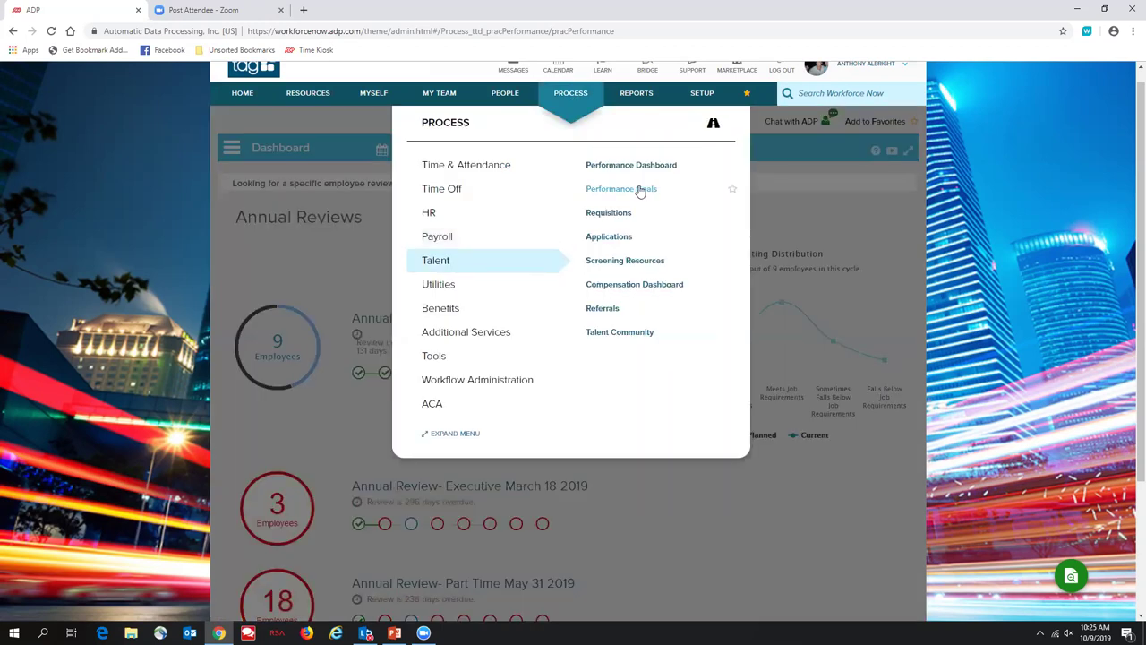
Review the active organization goals on Performance Goals, then return to the Home dashboard.
{"action": "left_click", "coordinate": [640, 188]}
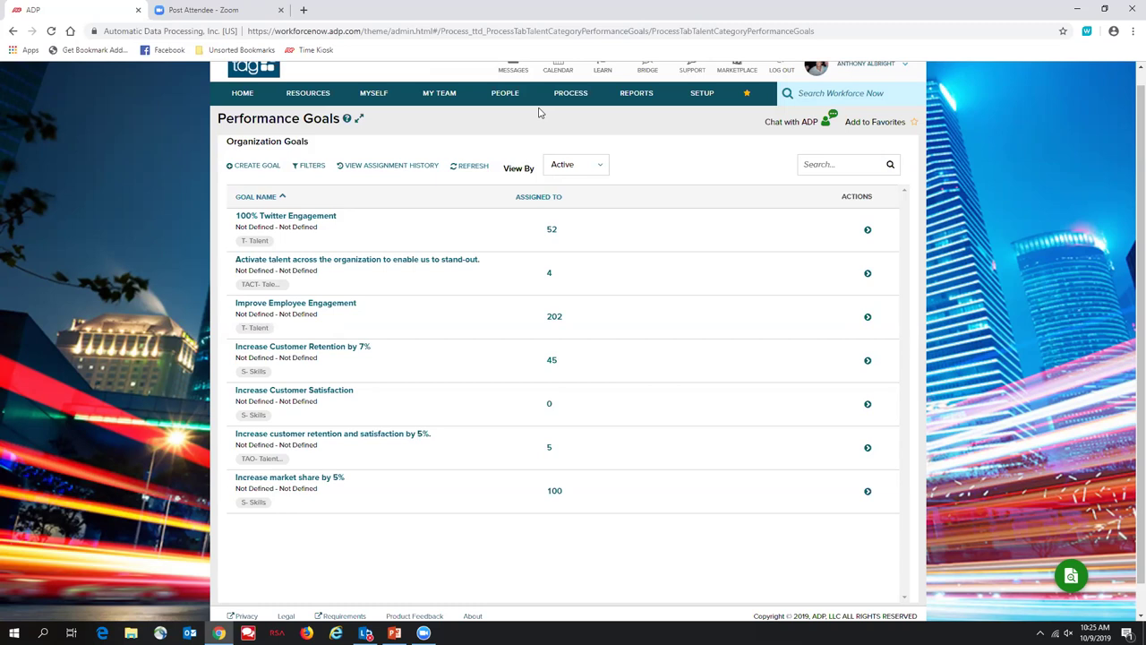
{"action": "left_click", "coordinate": [244, 99]}
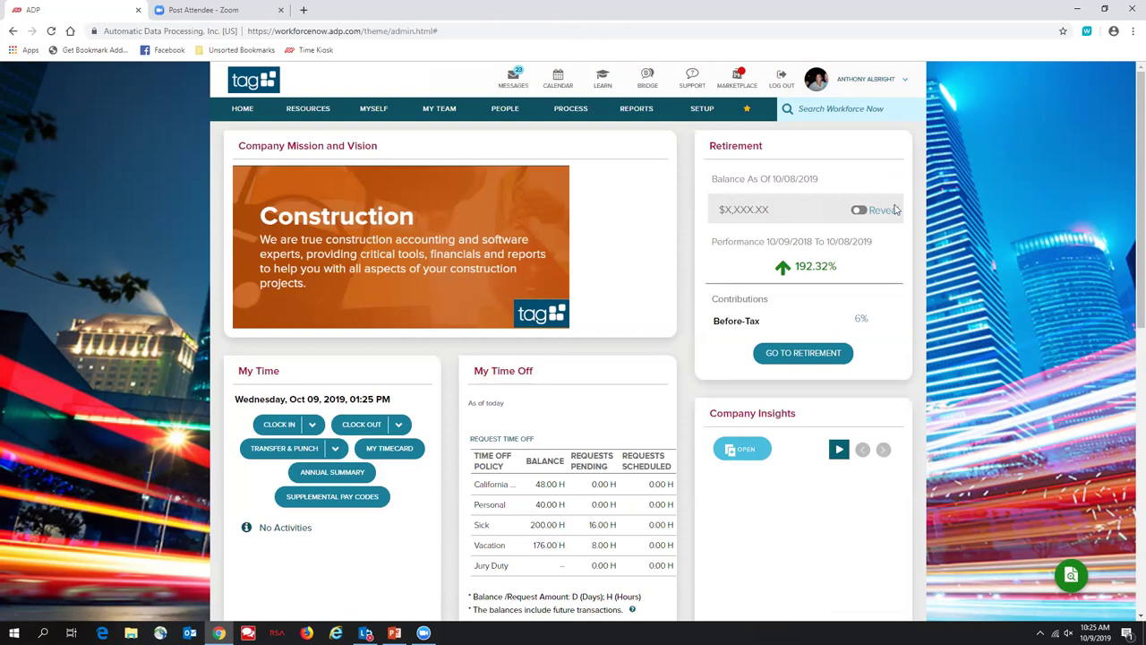
Unmask the Retirement widget's account balance on the home dashboard.
{"action": "left_click", "coordinate": [862, 209]}
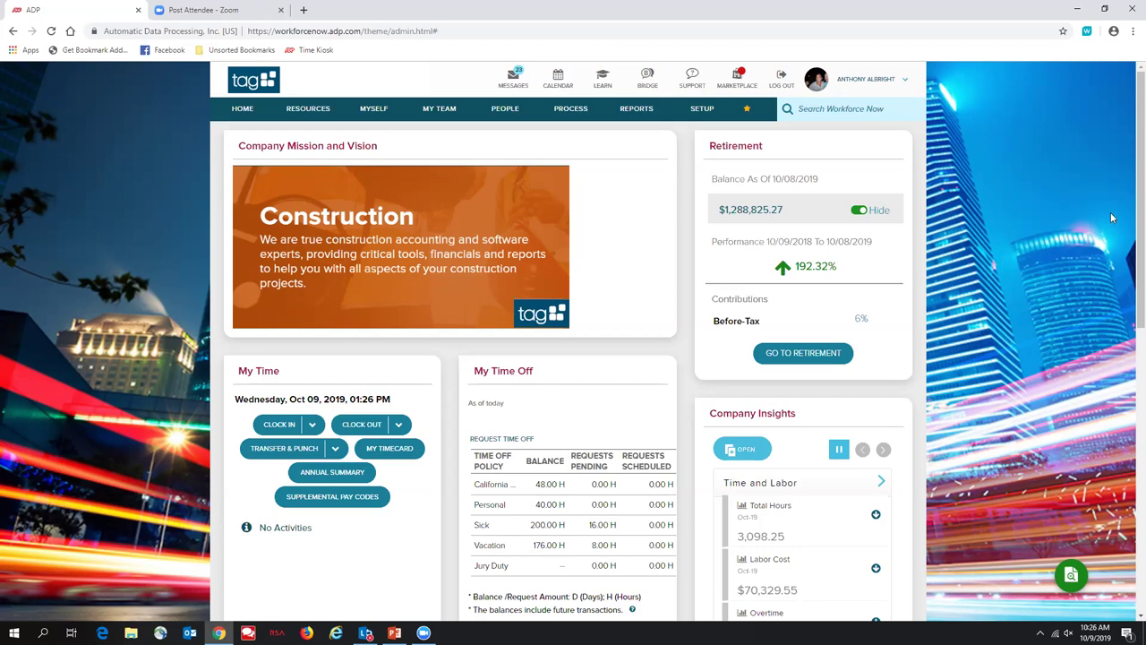
{"action": "scroll", "coordinate": [1126, 311], "scroll_direction": "down", "scroll_amount": 2}
{"action": "scroll", "coordinate": [1125, 312], "scroll_direction": "down", "scroll_amount": 2}
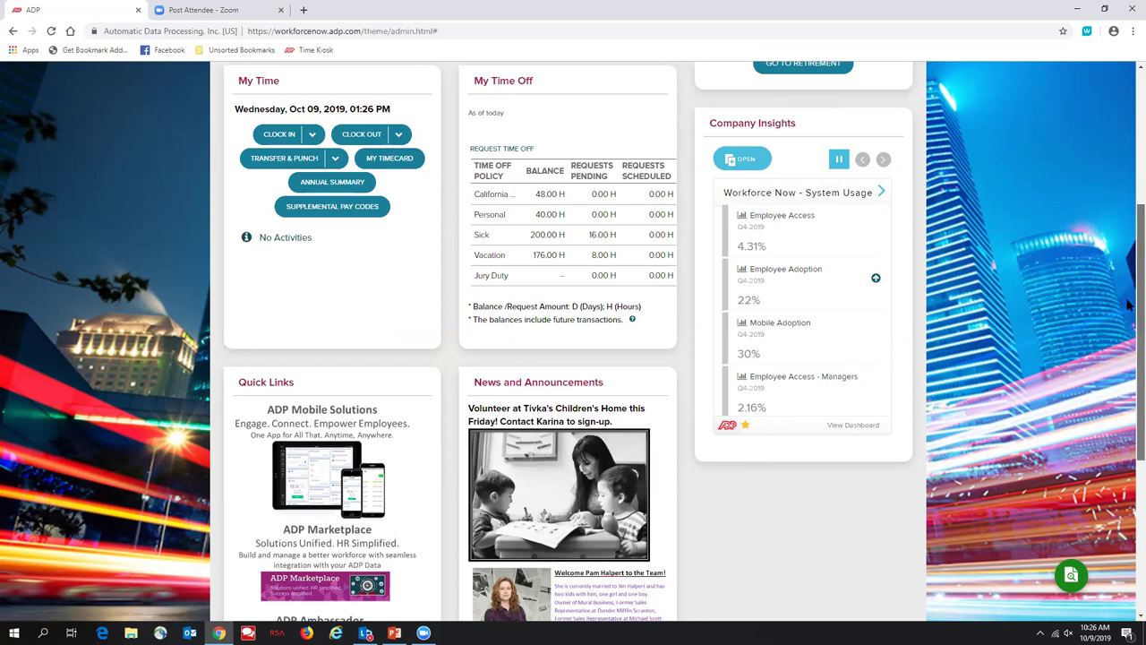
{"action": "scroll", "coordinate": [1130, 304], "scroll_direction": "up", "scroll_amount": 4}
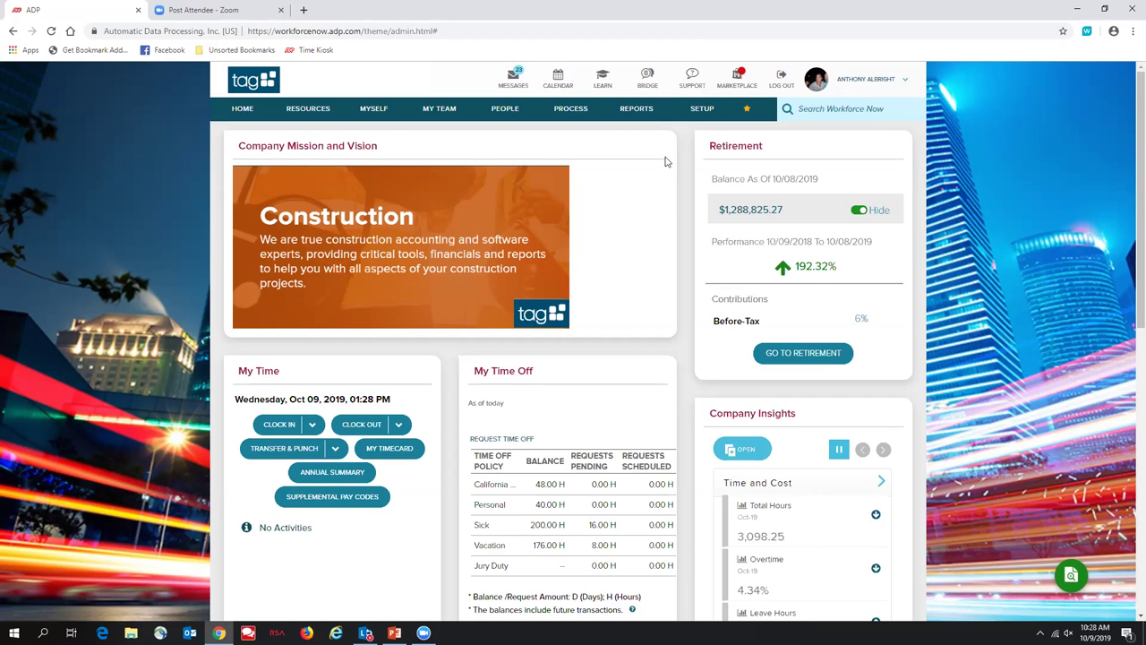
Launch the G/L Interface from REPORTS > Additional Reporting in a new tab.
{"action": "left_click", "coordinate": [629, 117]}
{"action": "mouse_move", "coordinate": [567, 208]}
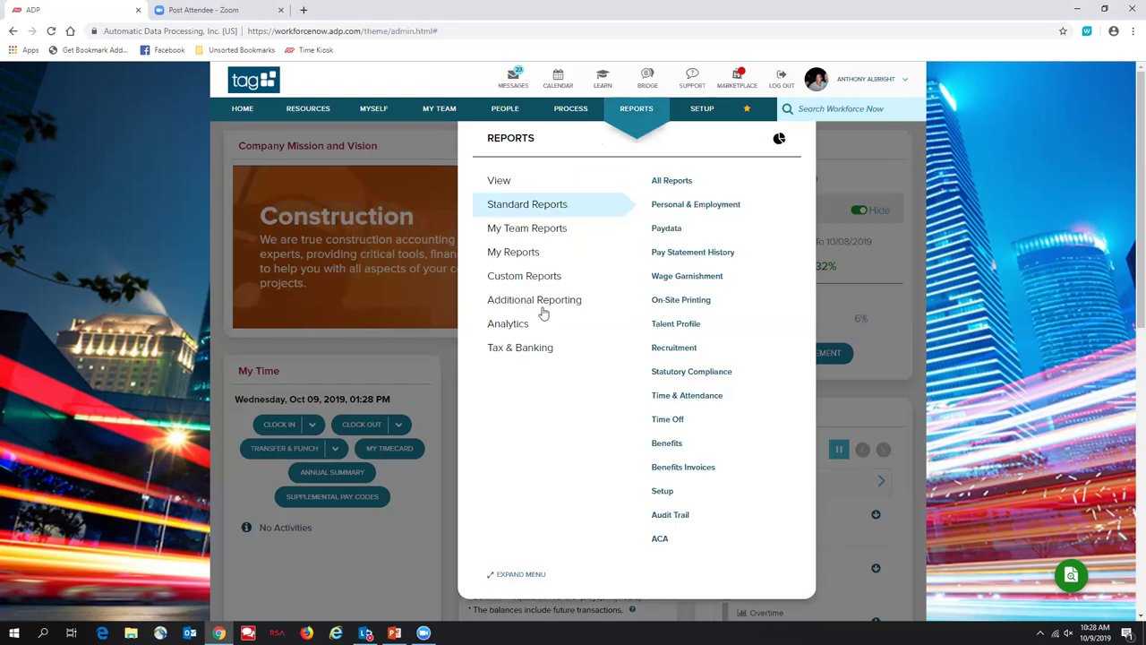
{"action": "mouse_move", "coordinate": [543, 347]}
{"action": "mouse_move", "coordinate": [542, 328]}
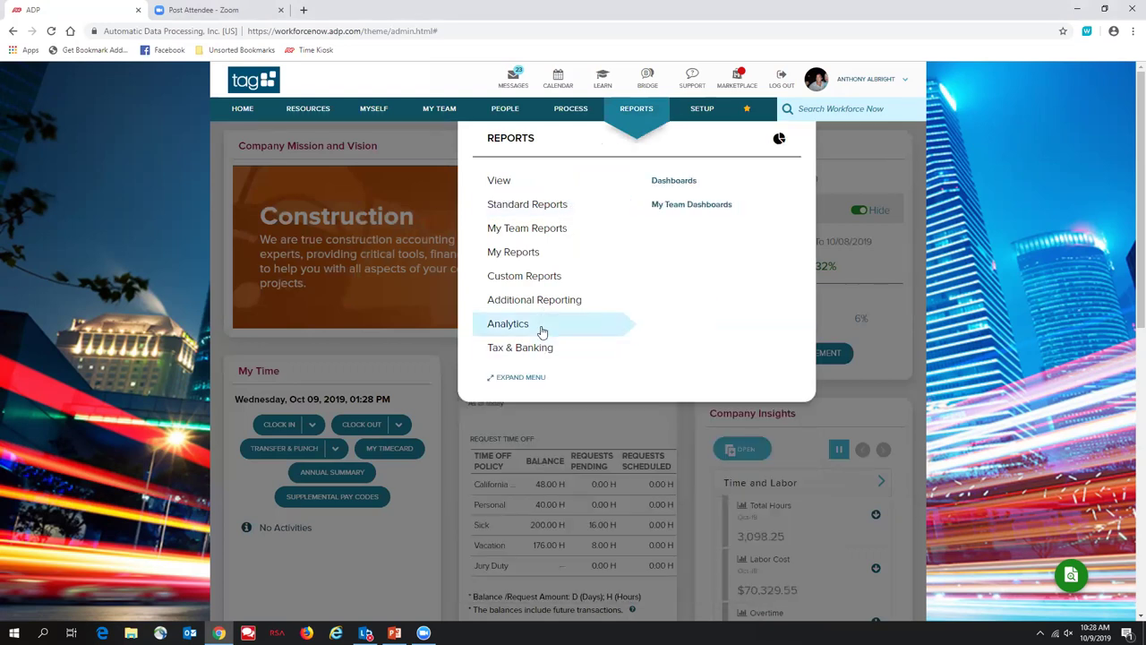
{"action": "mouse_move", "coordinate": [549, 304]}
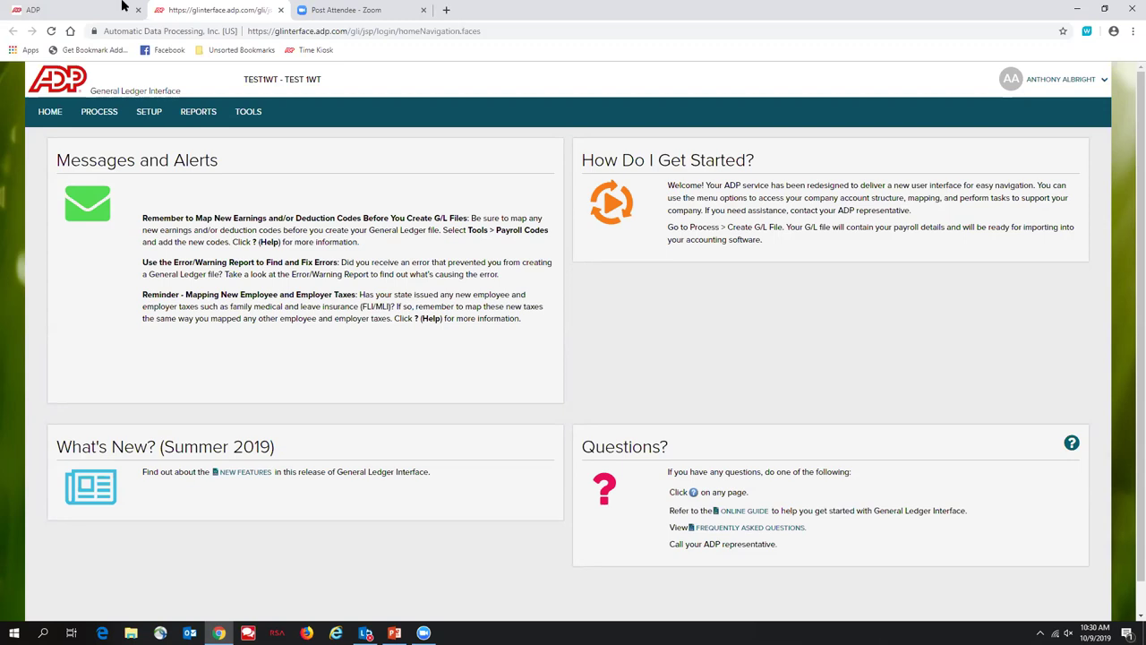
Switch back to the first ADP browser tab with the Workforce Now home page.
{"action": "left_click", "coordinate": [89, 9]}
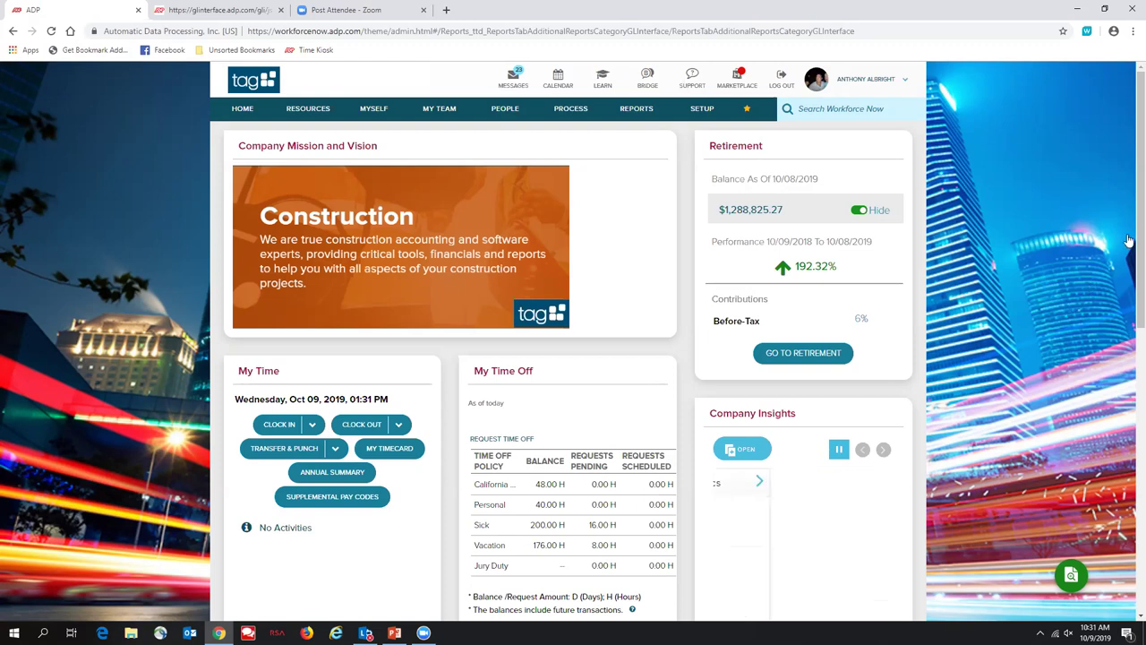
{"action": "scroll", "coordinate": [1132, 324], "scroll_direction": "down", "scroll_amount": 1}
{"action": "scroll", "coordinate": [739, 371], "scroll_direction": "down", "scroll_amount": 2}
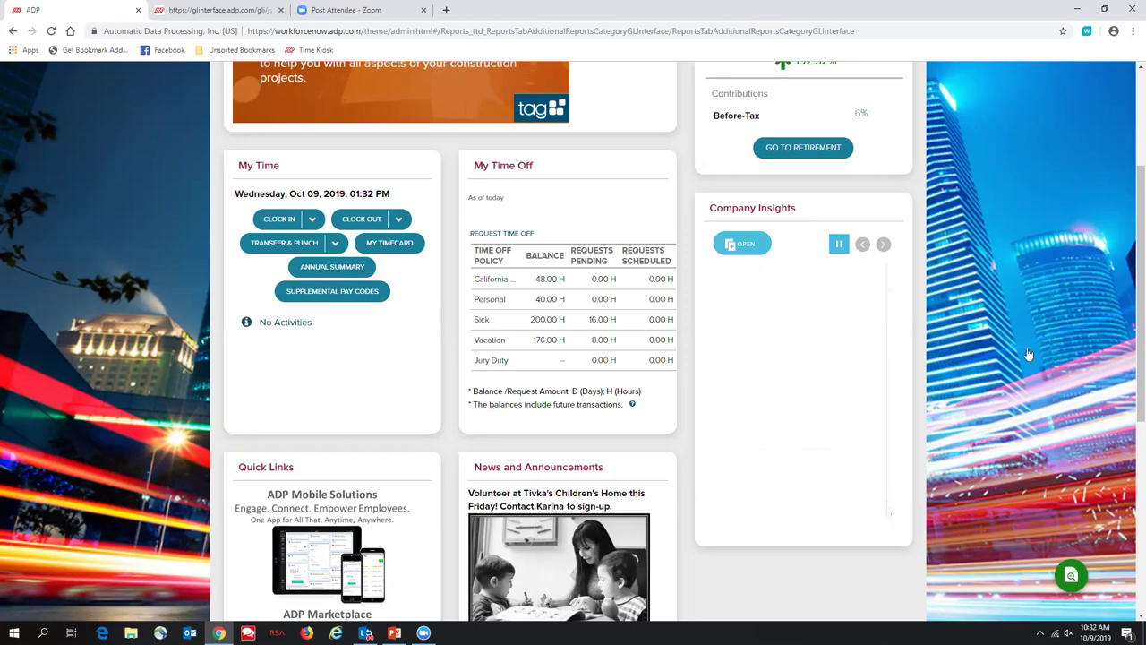
{"action": "left_click_drag", "start_coordinate": [1132, 318], "coordinate": [1132, 173]}
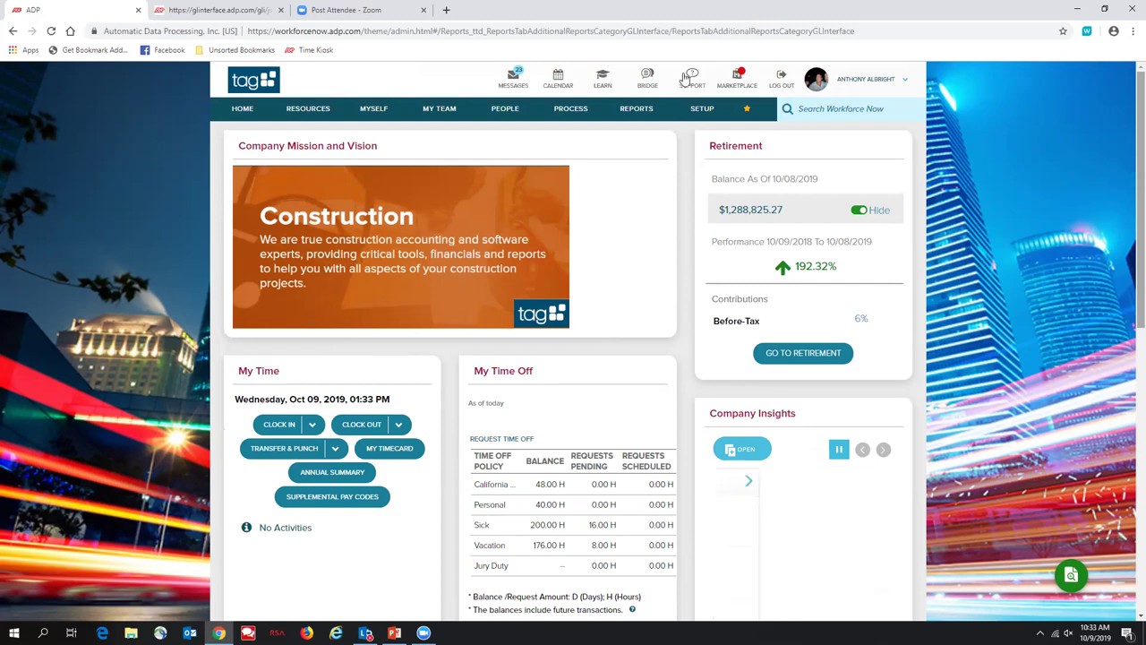
Browse the PEOPLE menu, then the PROCESS menu's Time Off, Payroll and Talent submenus.
{"action": "left_click", "coordinate": [499, 113]}
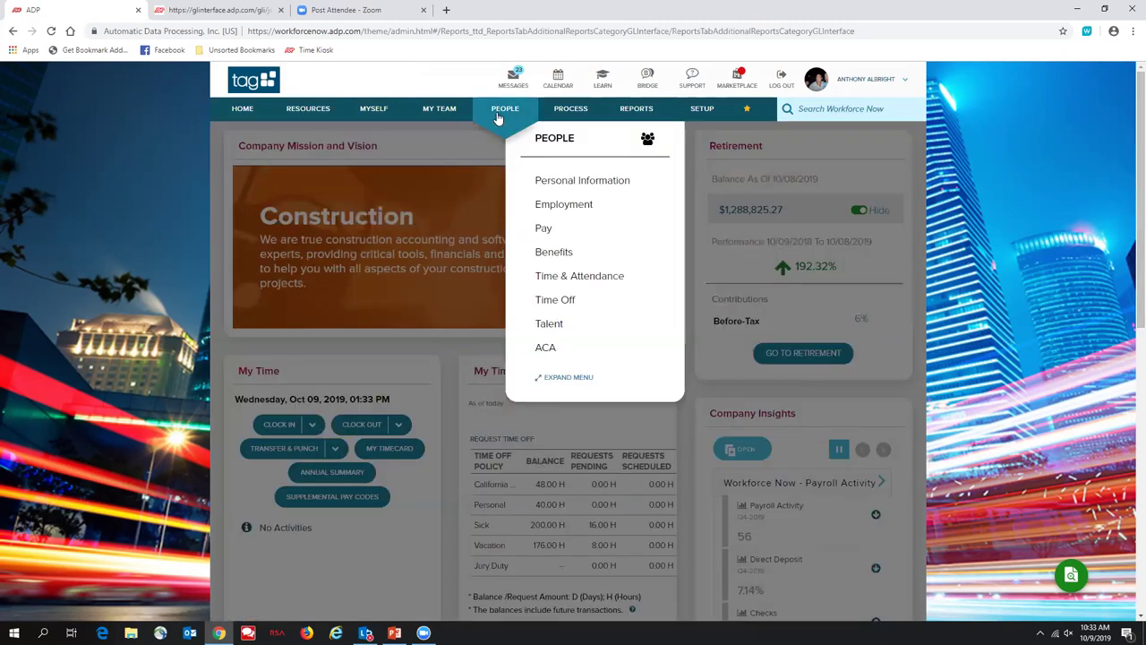
{"action": "mouse_move", "coordinate": [544, 229]}
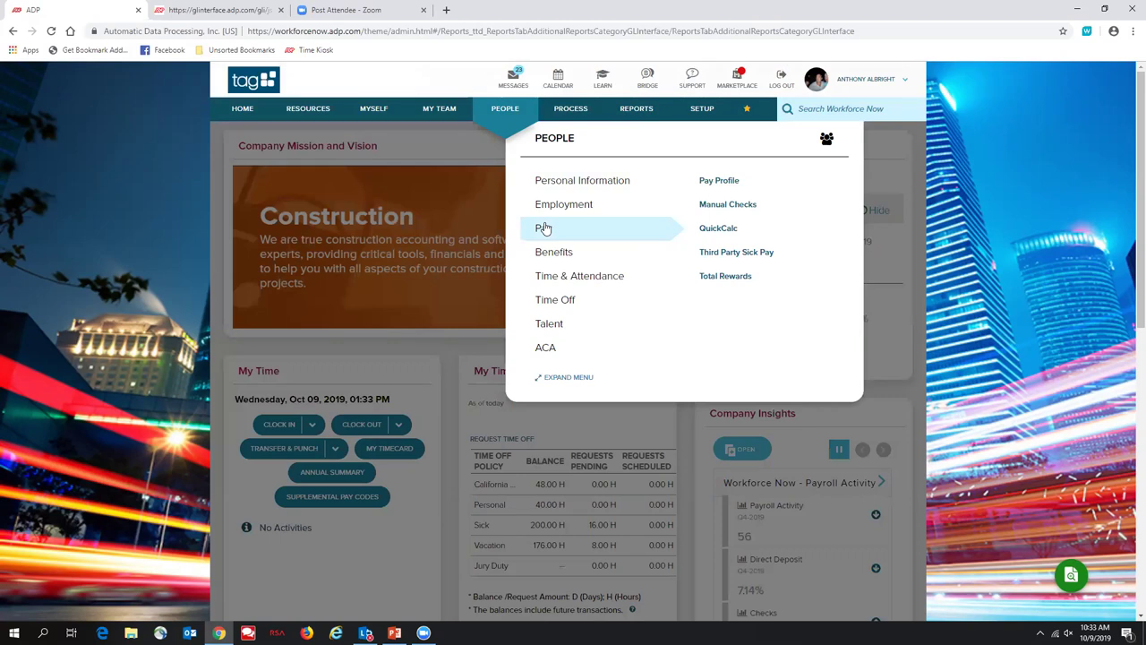
{"action": "left_click", "coordinate": [566, 118]}
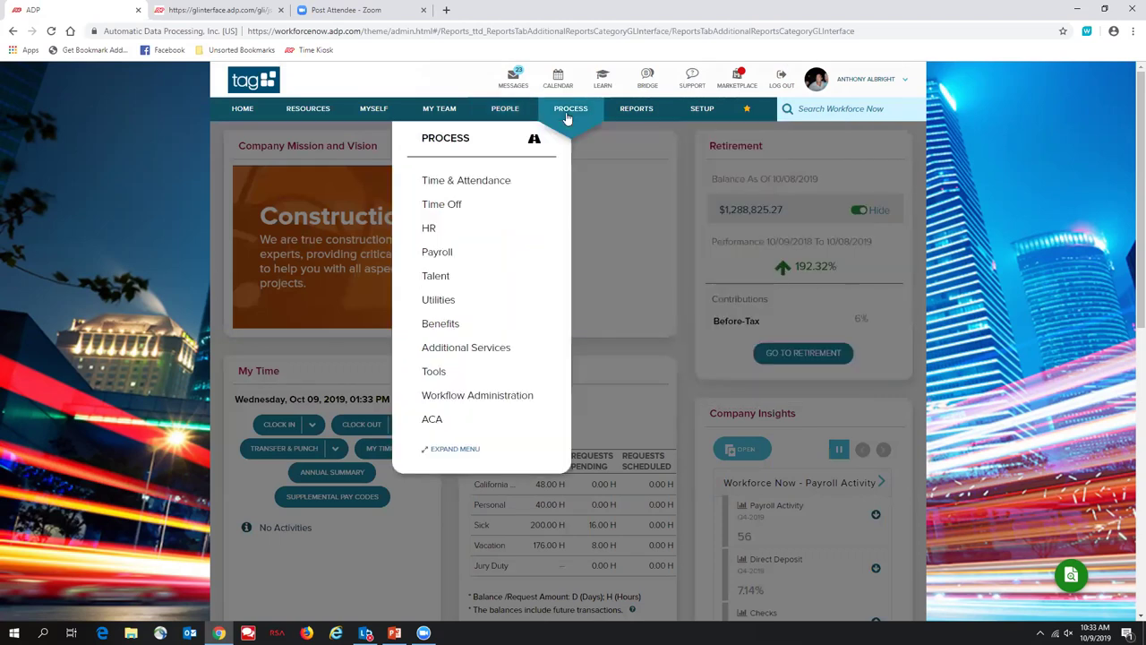
{"action": "mouse_move", "coordinate": [481, 284]}
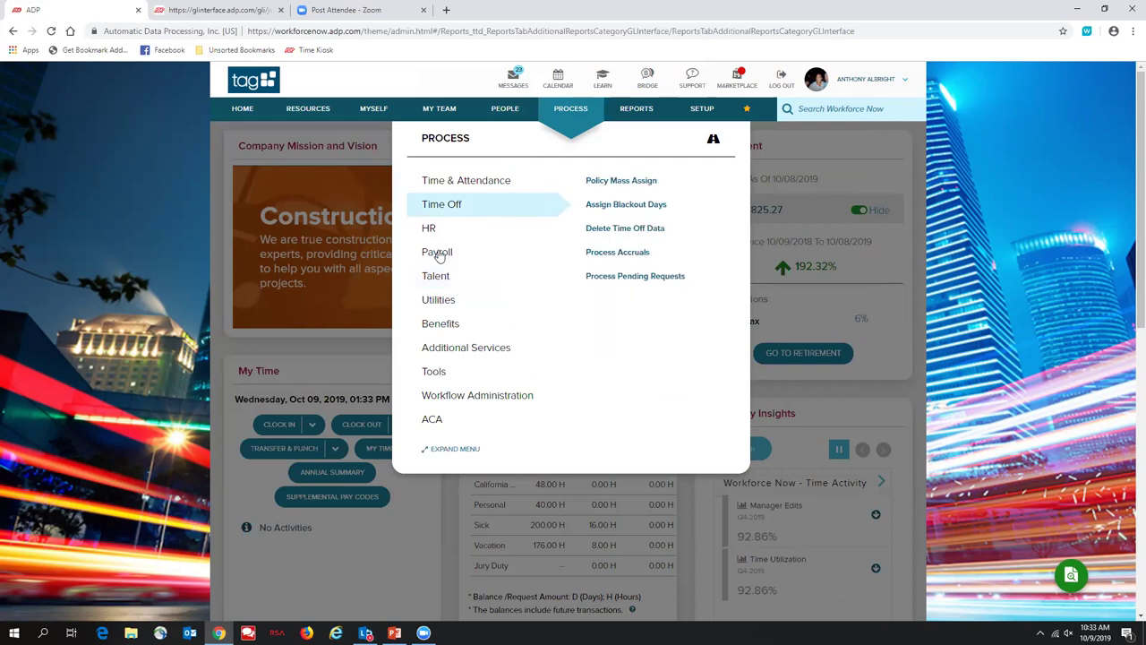
{"action": "mouse_move", "coordinate": [438, 255]}
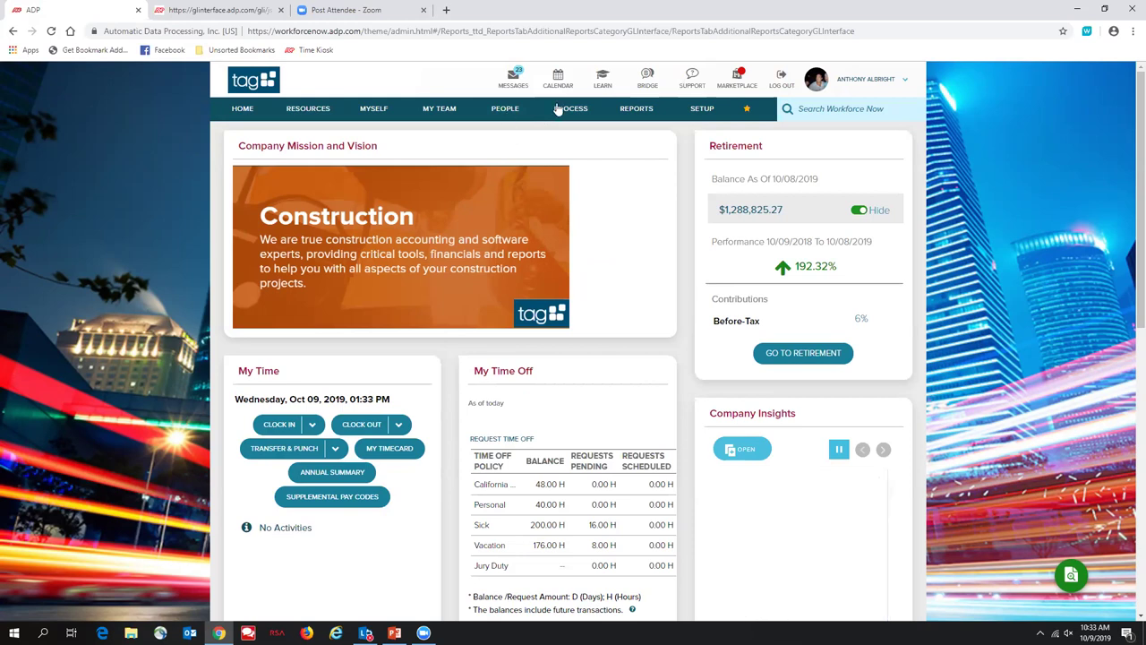
{"action": "mouse_move", "coordinate": [561, 108]}
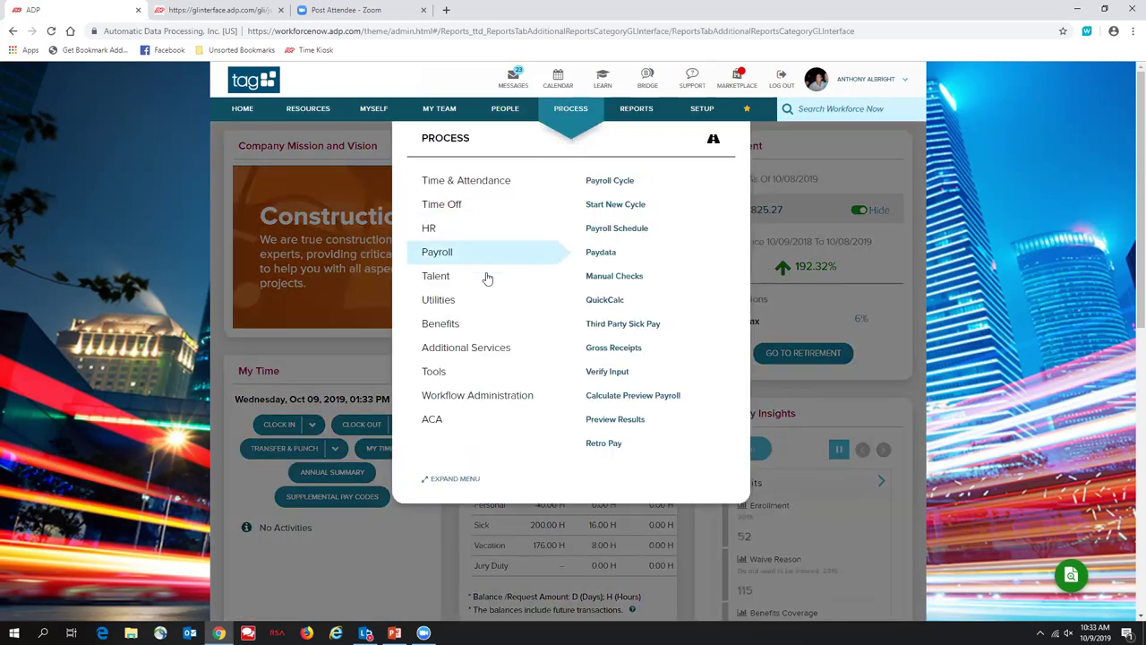